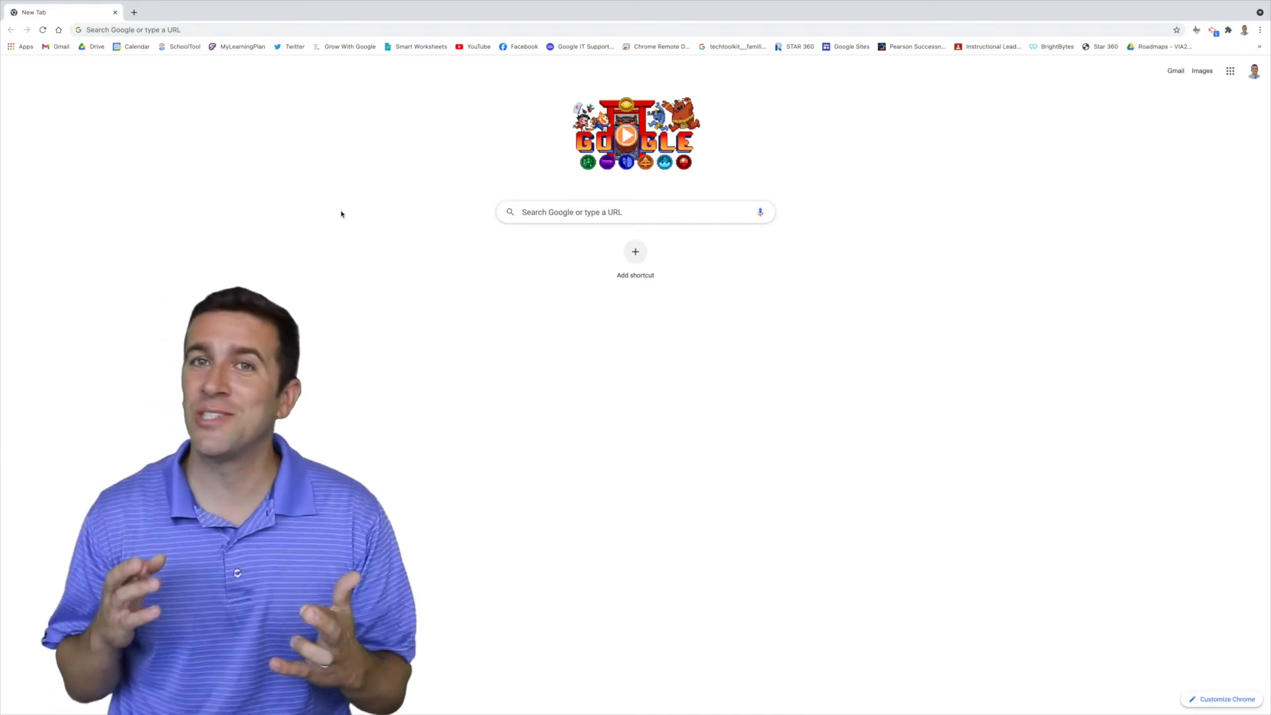
# Create a new blank Google Form by going to forms.new.
pyautogui.click(193, 30)
pyautogui.write('forms.new')
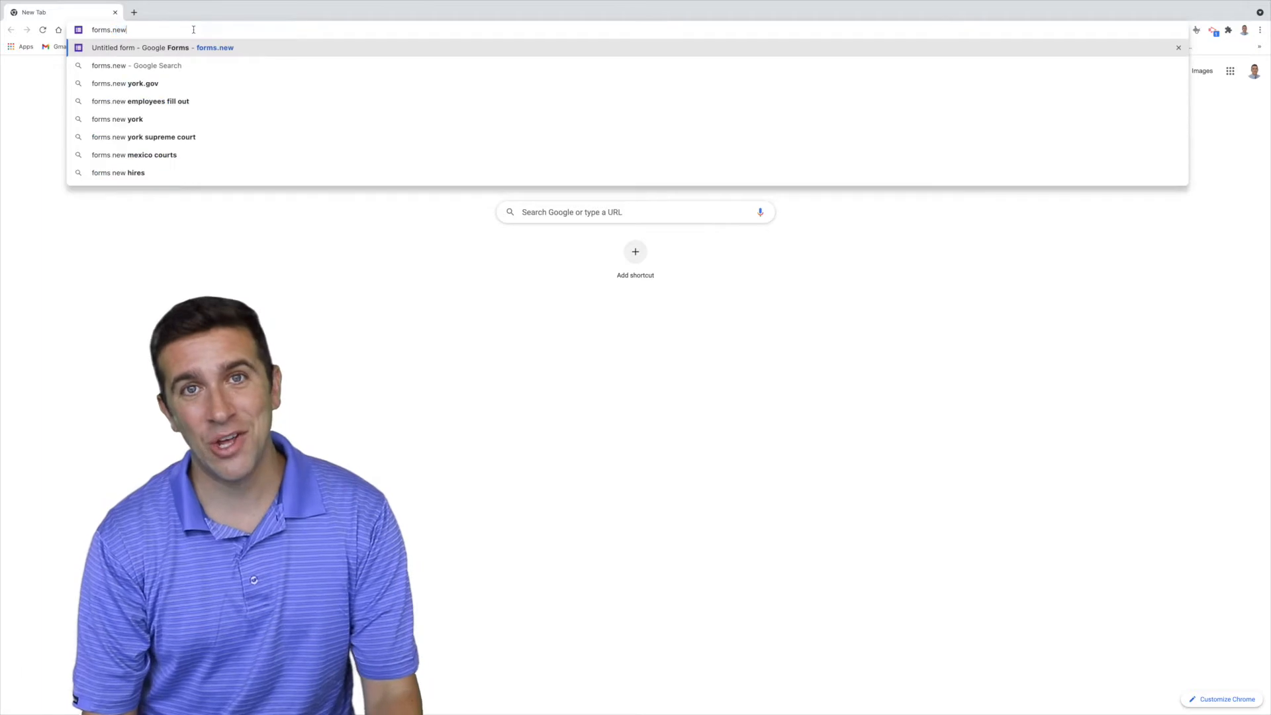
pyautogui.press('Return')
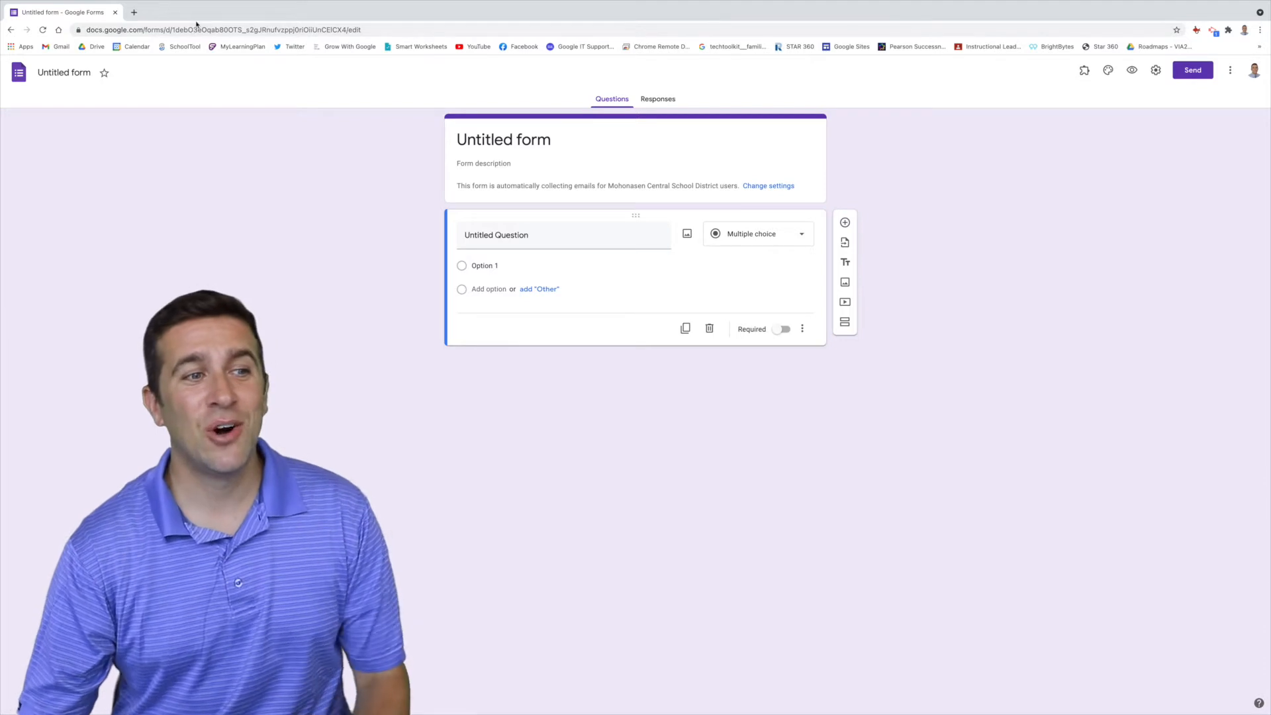
# Rename the untitled form as "English 9th grade test".
pyautogui.click(78, 71)
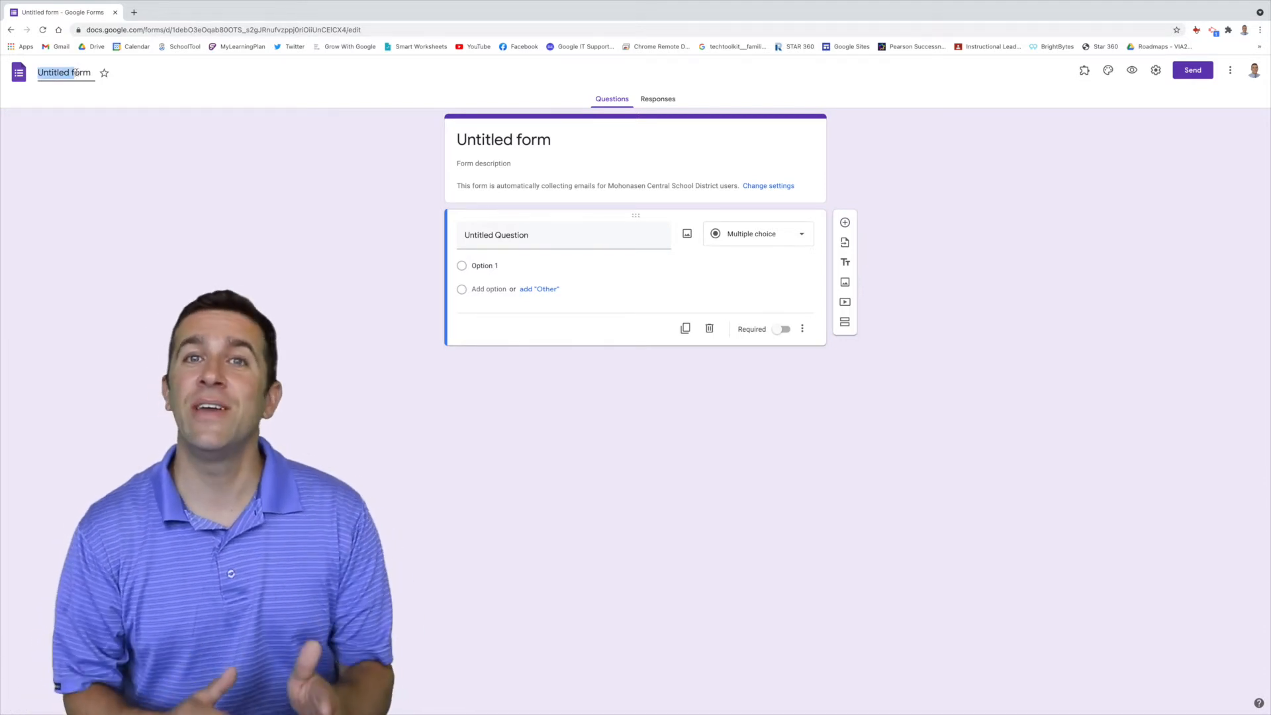
pyautogui.write('U.')
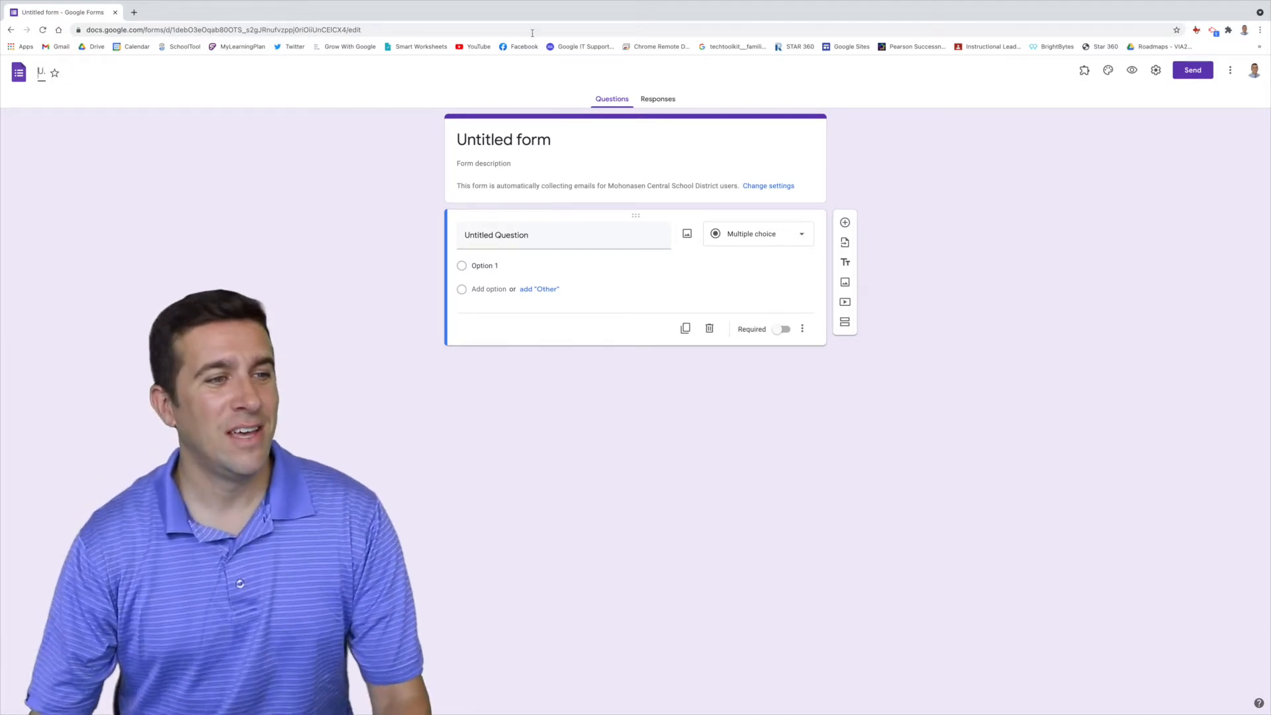
pyautogui.press('BackSpace')
pyautogui.write('English 9th grade te')
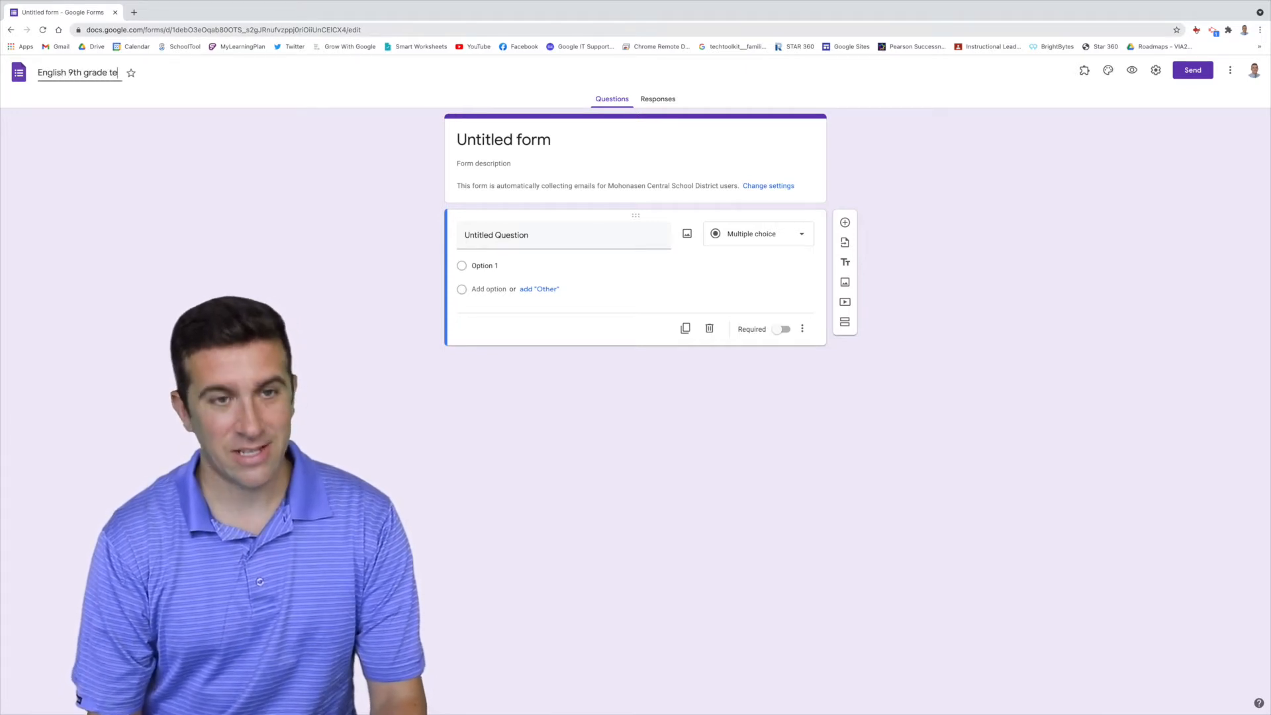
pyautogui.write('st')
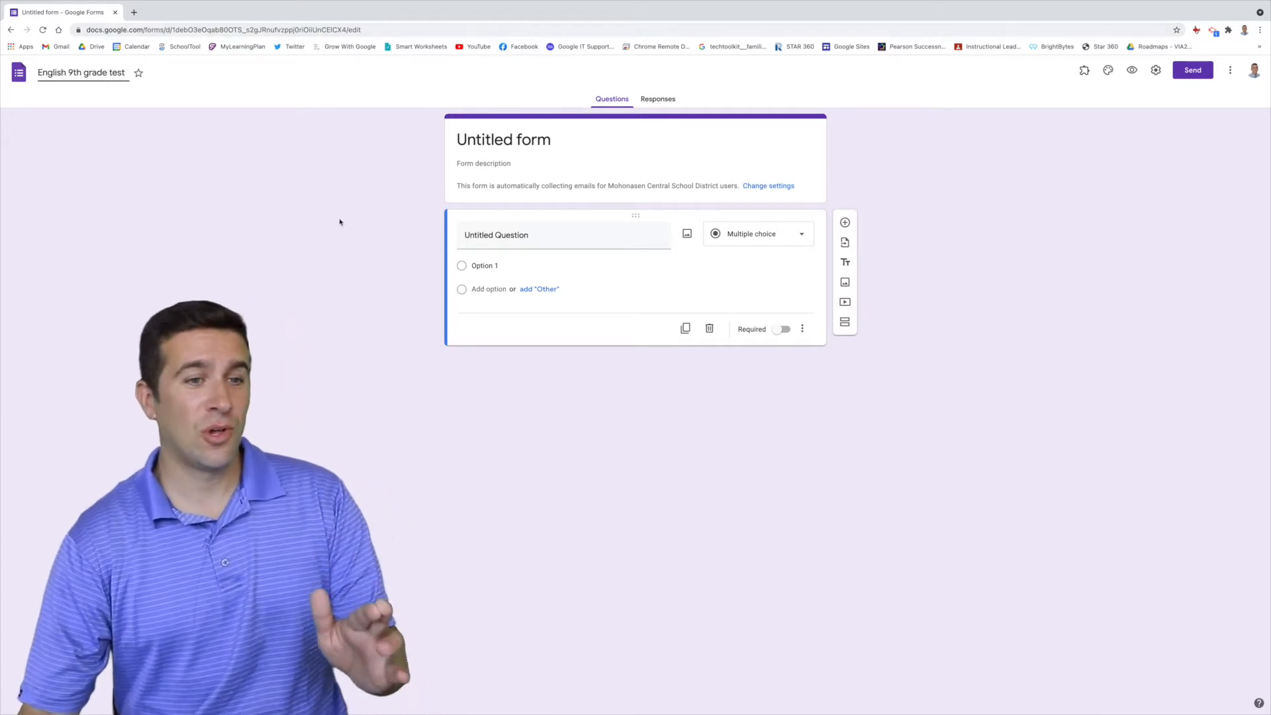
pyautogui.click(358, 208)
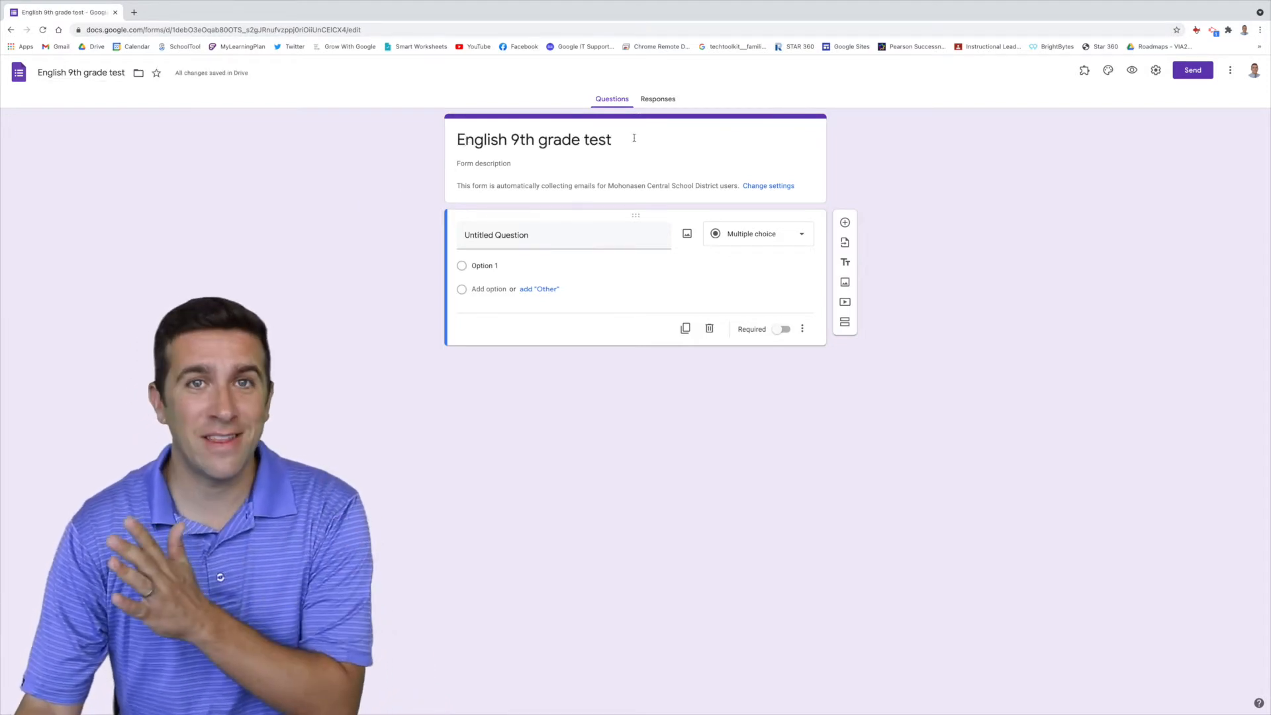
# Set the form description to "This is about last week's reading".
pyautogui.click(503, 162)
pyautogui.write('This is about last wee')
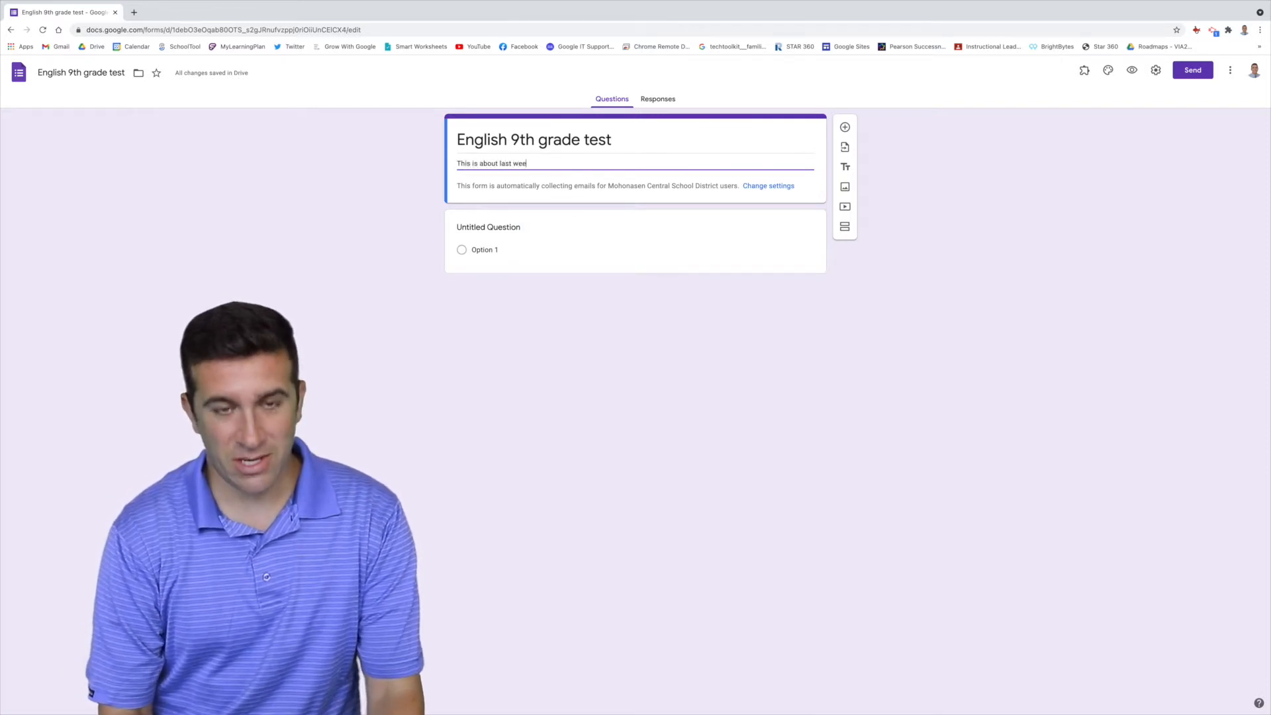
pyautogui.write("k's reading")
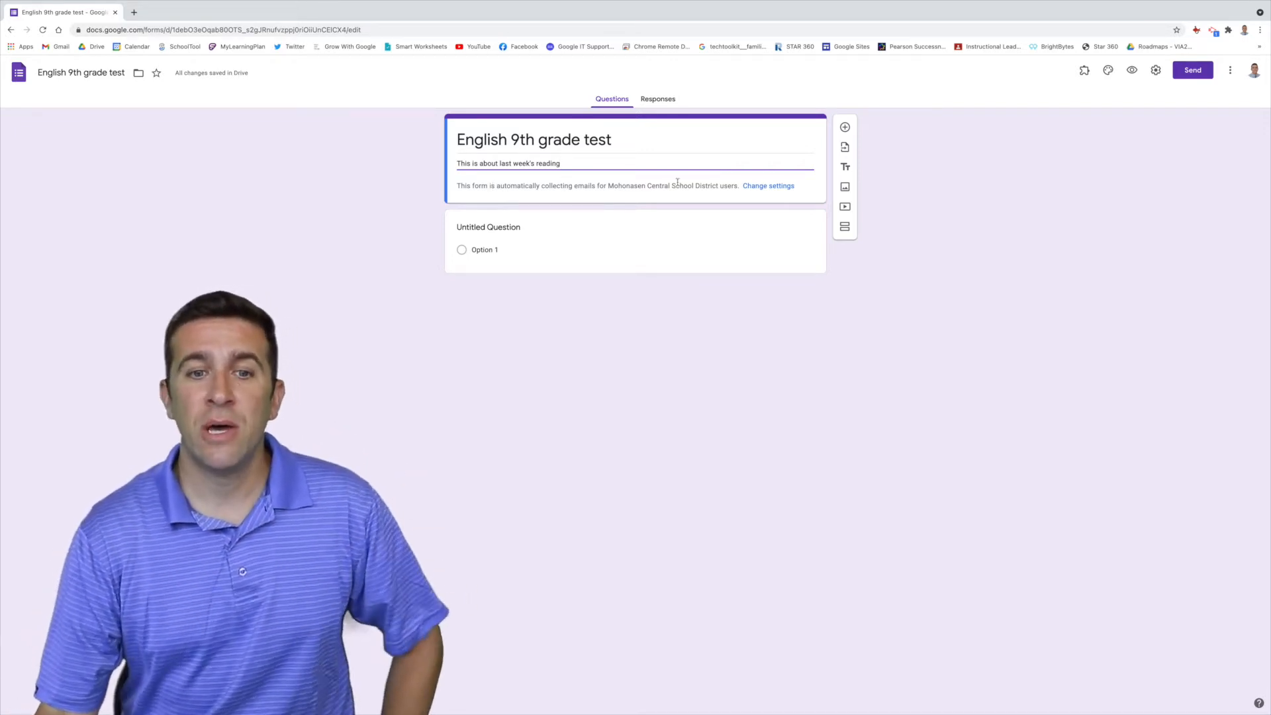
# Save the form settings with email collection on, response receipts off, and access restricted to Mohonasen Central School District and its trusted organizations.
pyautogui.click(754, 186)
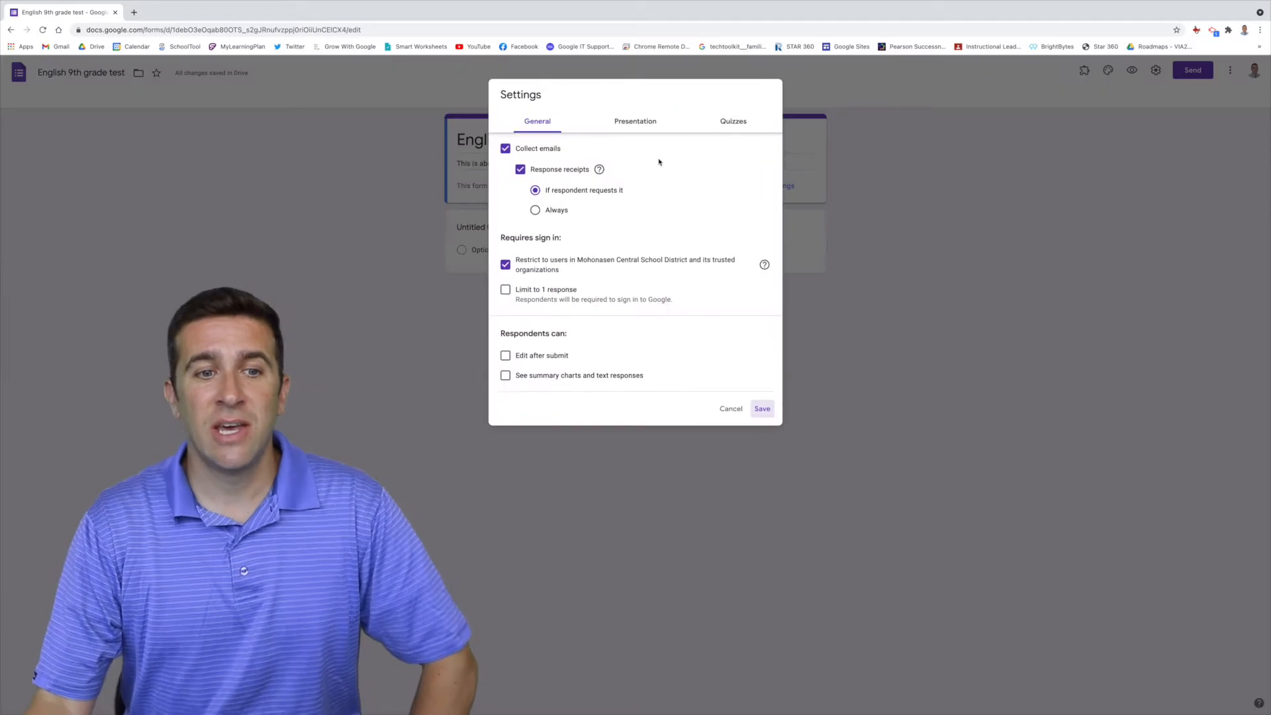
pyautogui.click(540, 151)
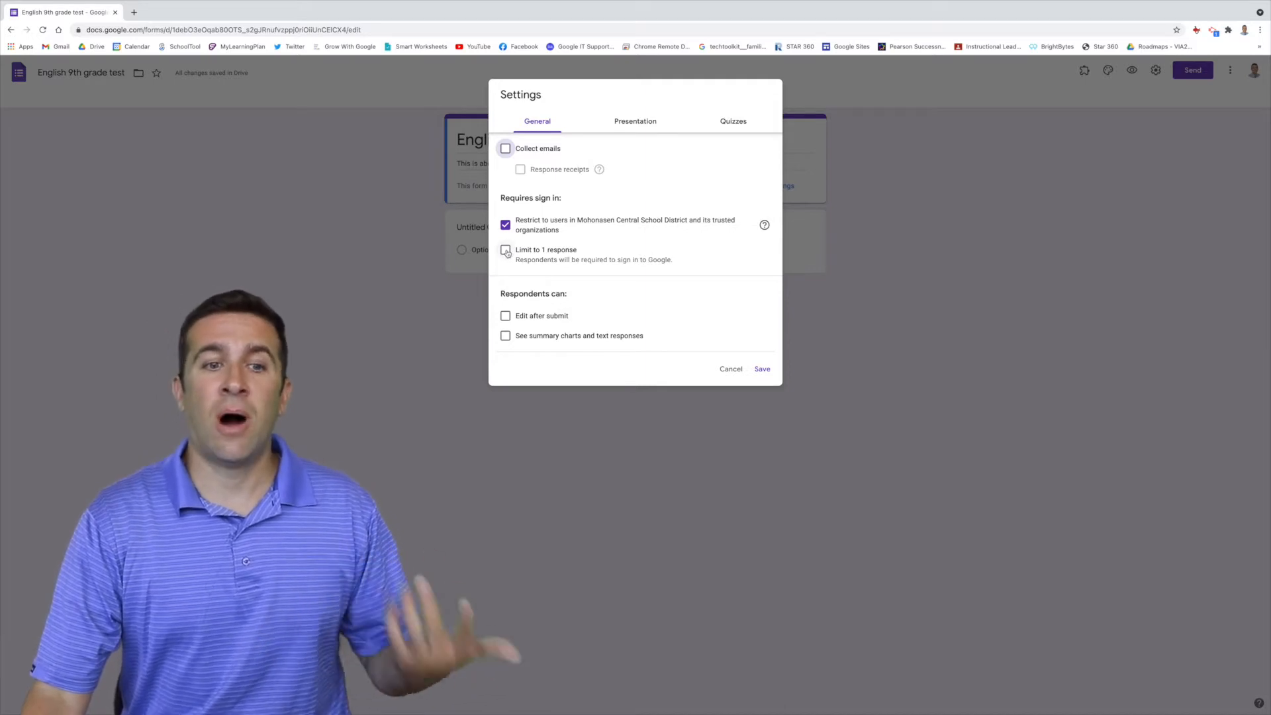
pyautogui.click(505, 225)
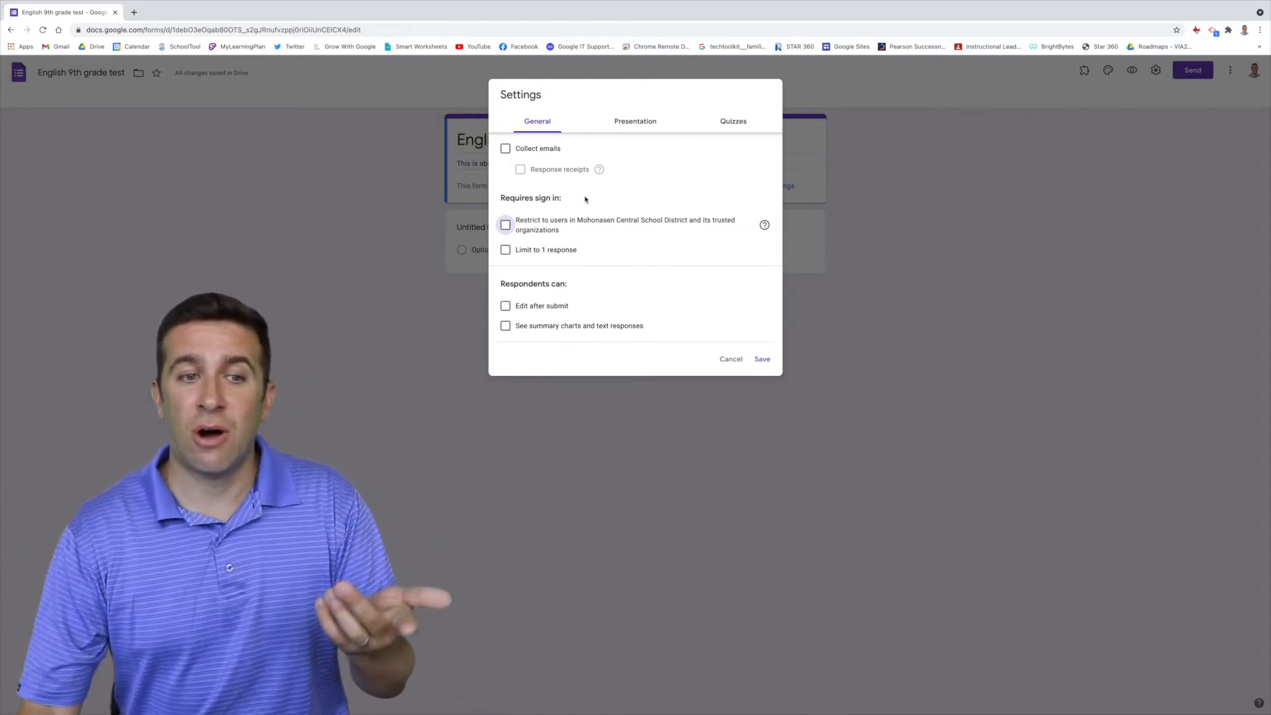
pyautogui.click(505, 148)
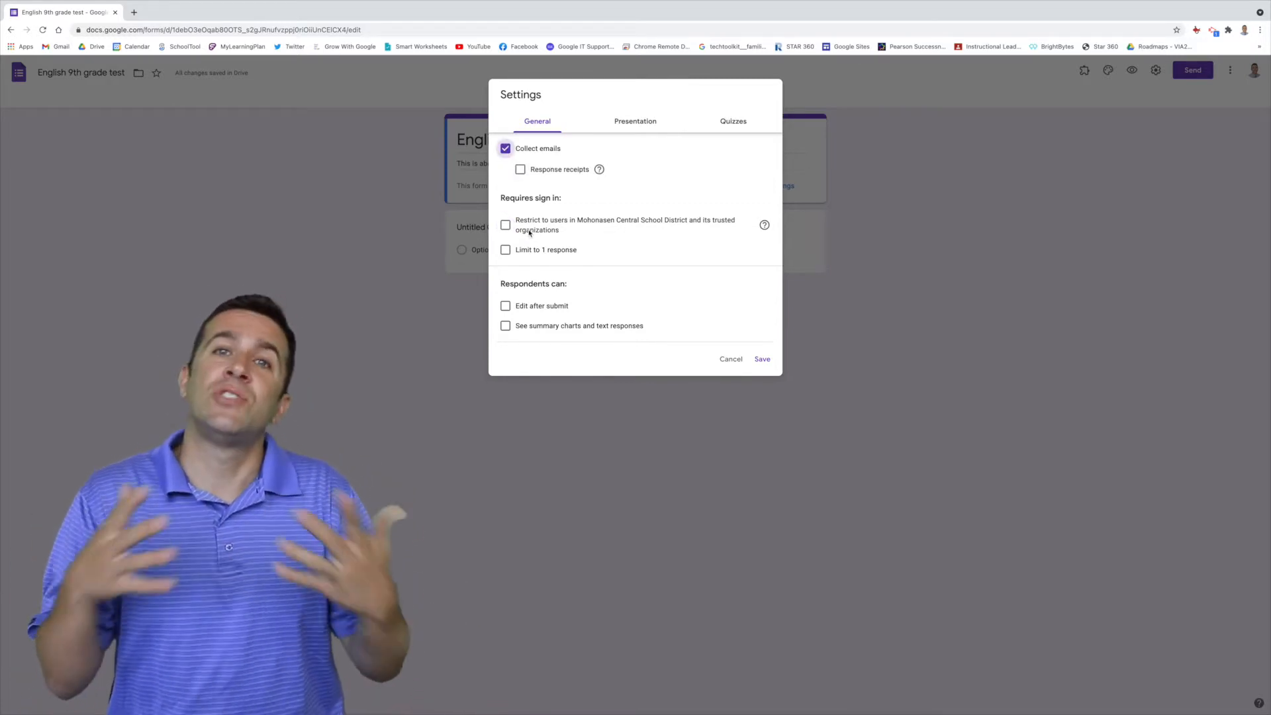
pyautogui.click(505, 225)
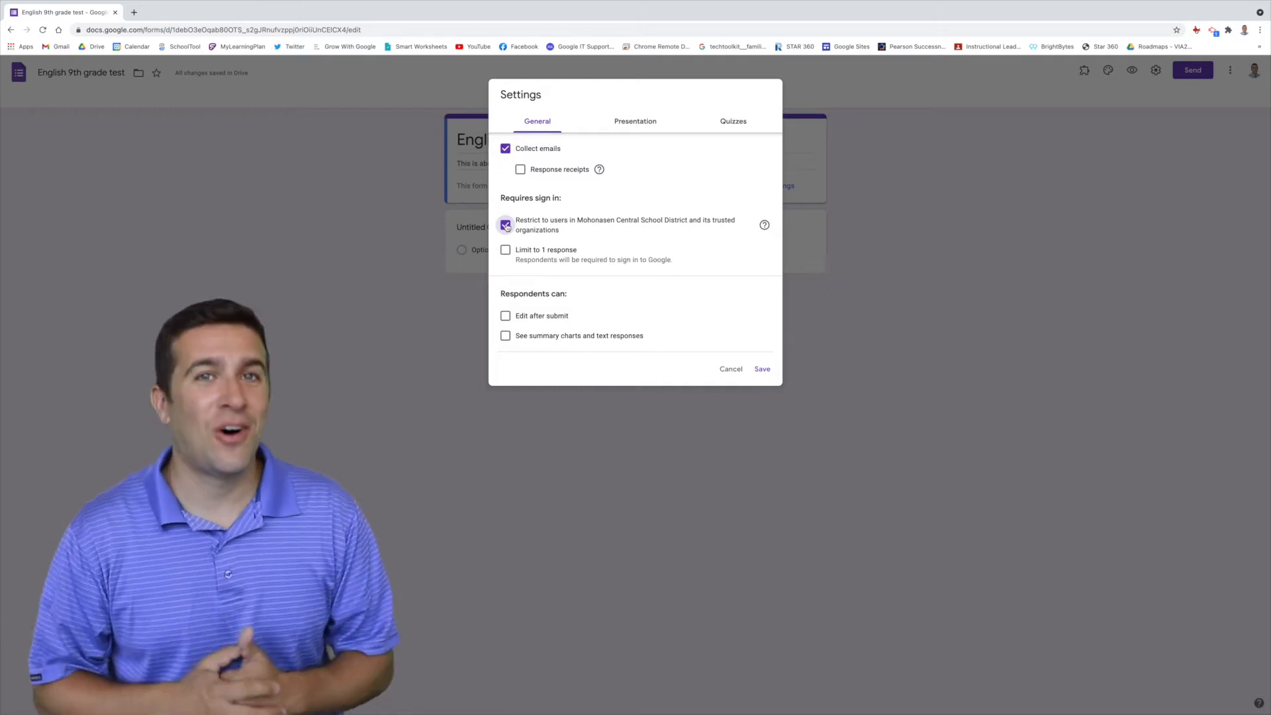
pyautogui.click(764, 371)
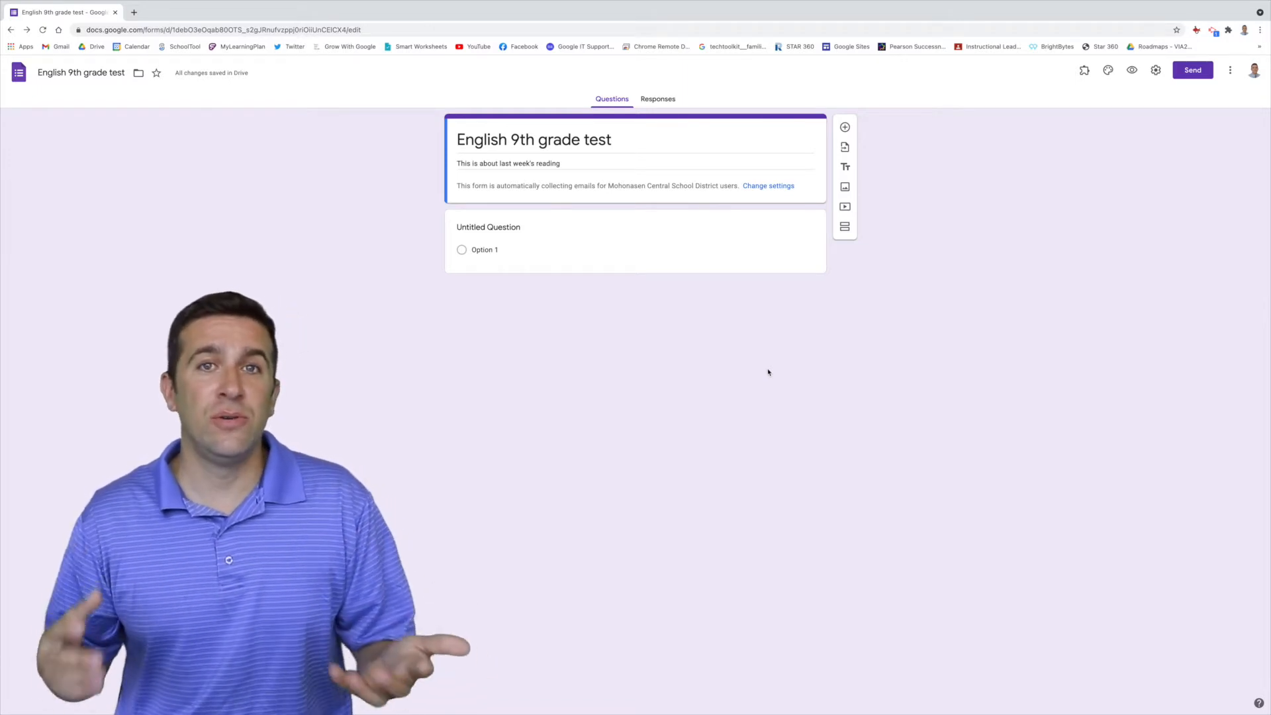
# Make the first question a short answer and set its text to "Who are the main characters?".
pyautogui.click(496, 227)
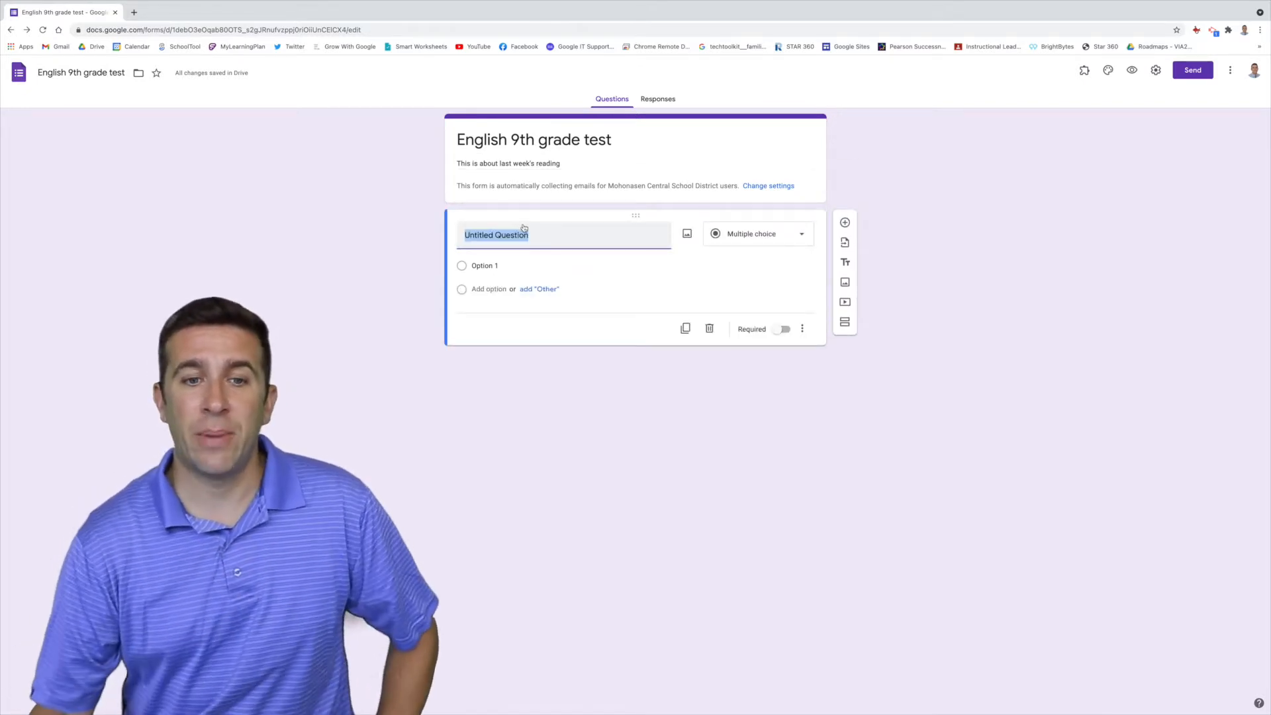
pyautogui.click(801, 237)
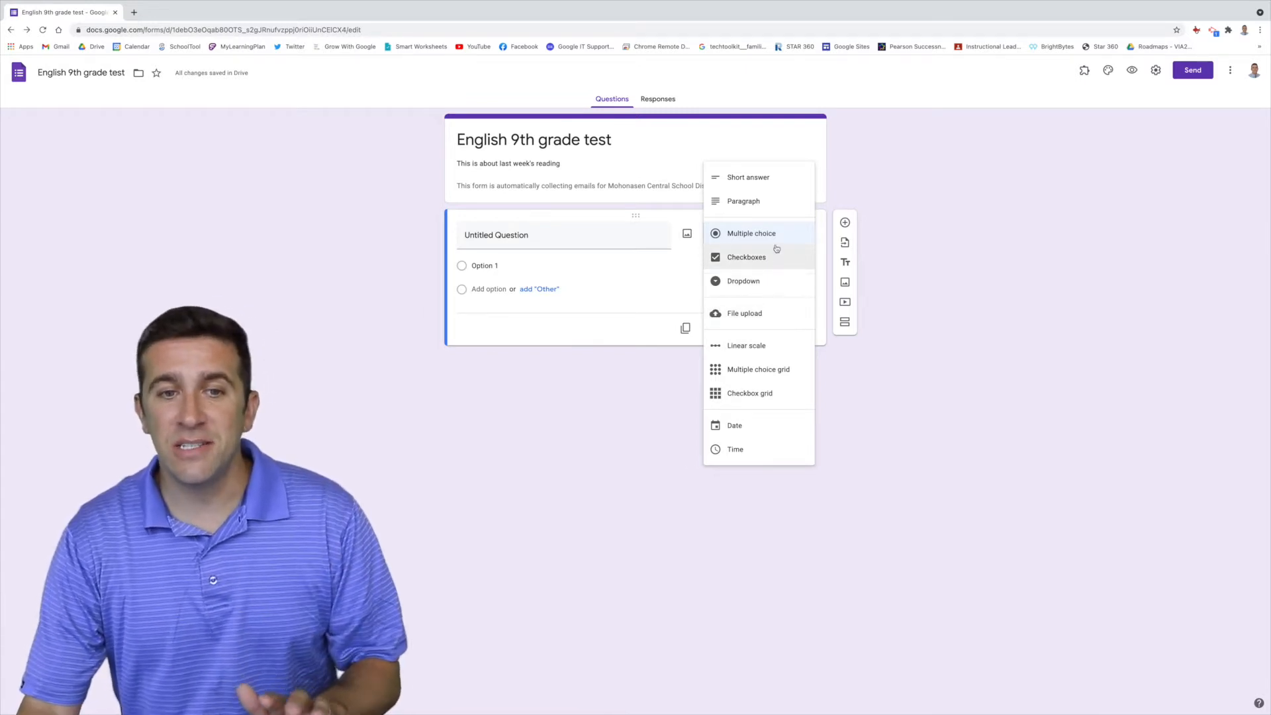
pyautogui.click(751, 177)
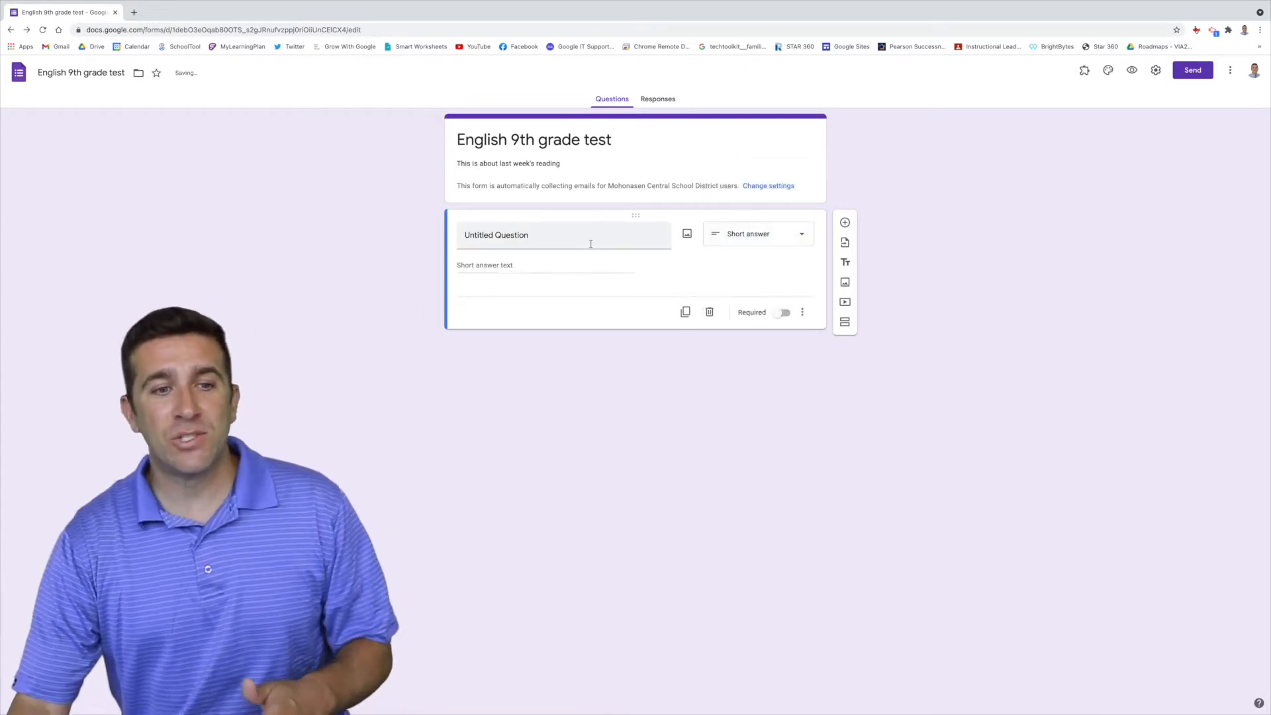
pyautogui.click(556, 232)
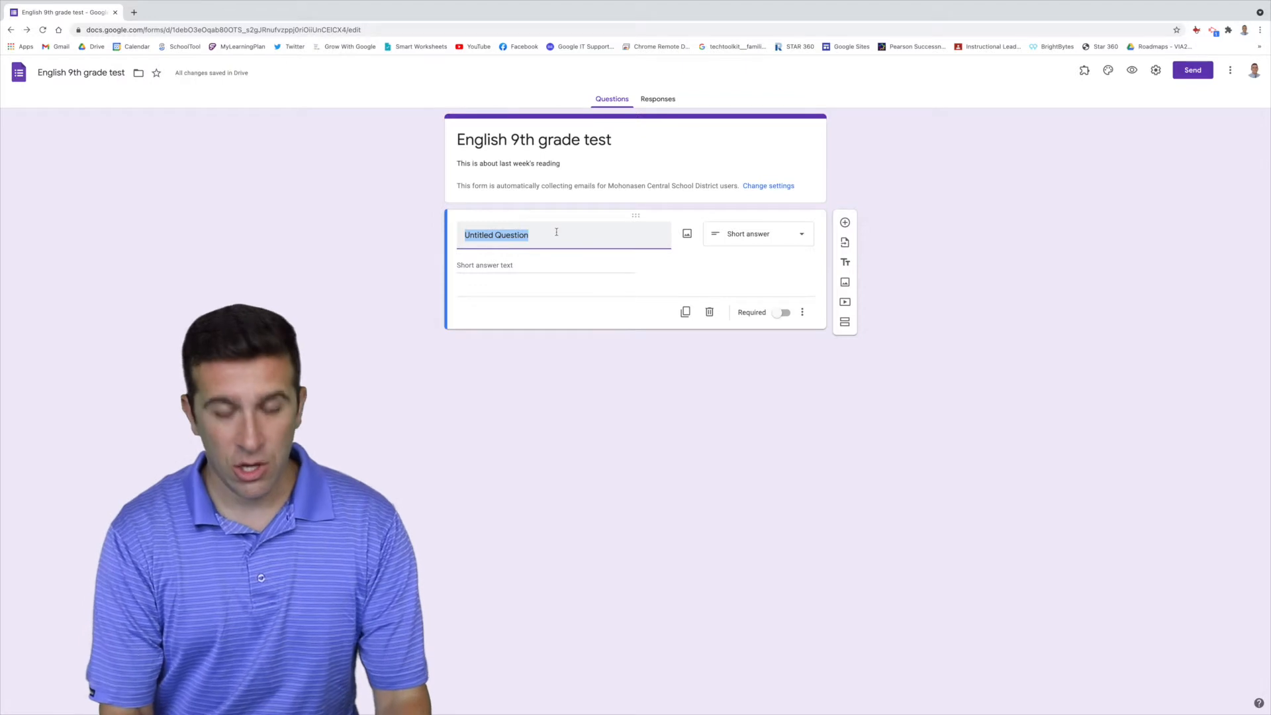
pyautogui.write('Who are nthe')
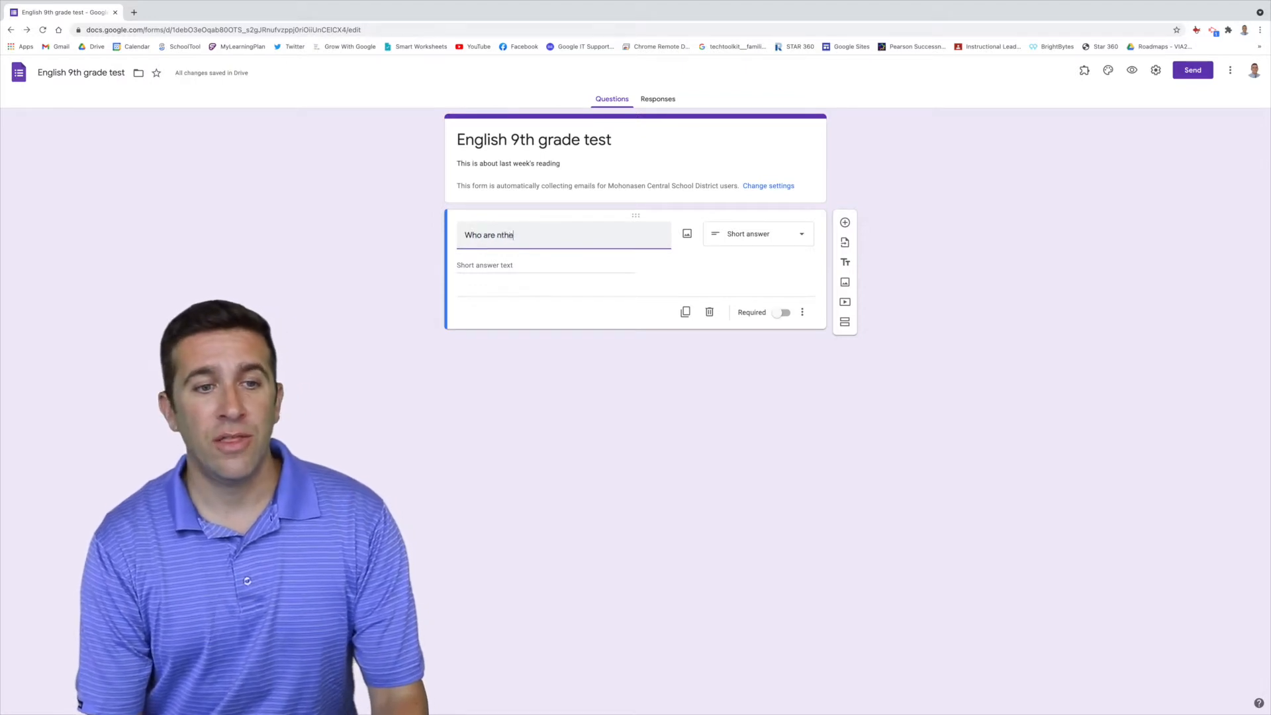
pyautogui.press('BackSpace')
pyautogui.press('BackSpace')
pyautogui.press('BackSpace')
pyautogui.press('BackSpace')
pyautogui.write('the main ch')
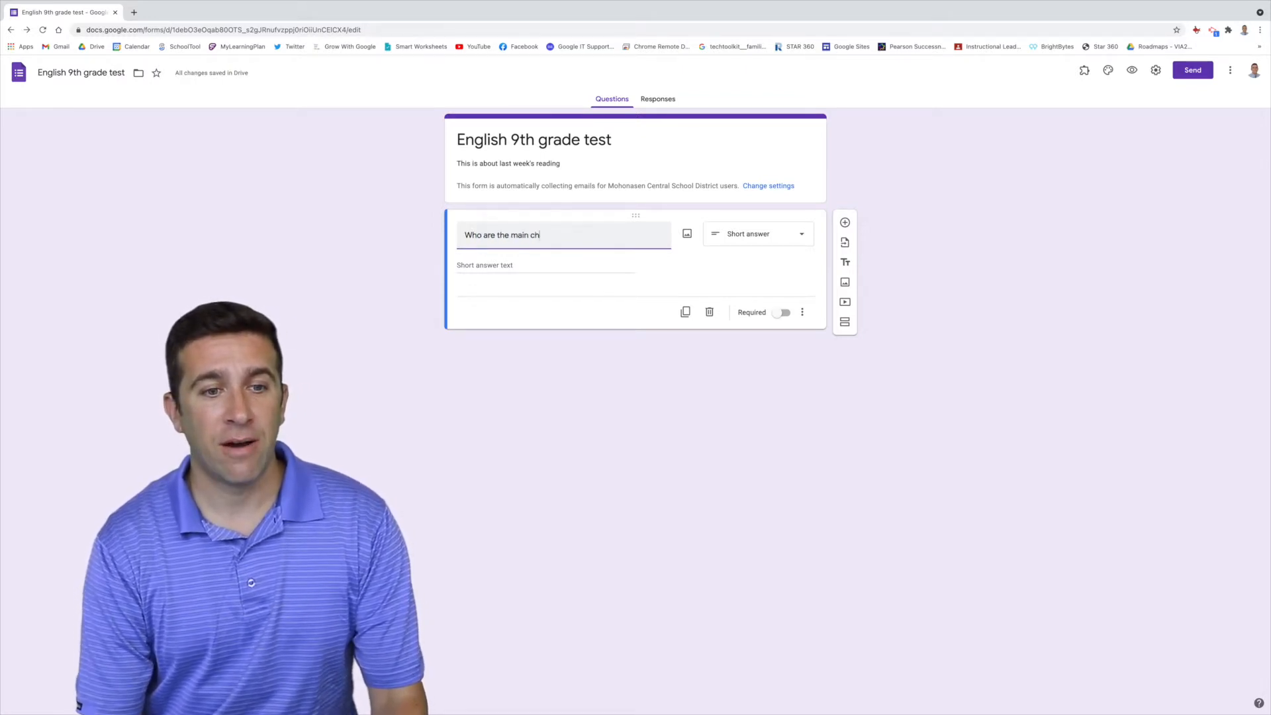
pyautogui.write('aracters?')
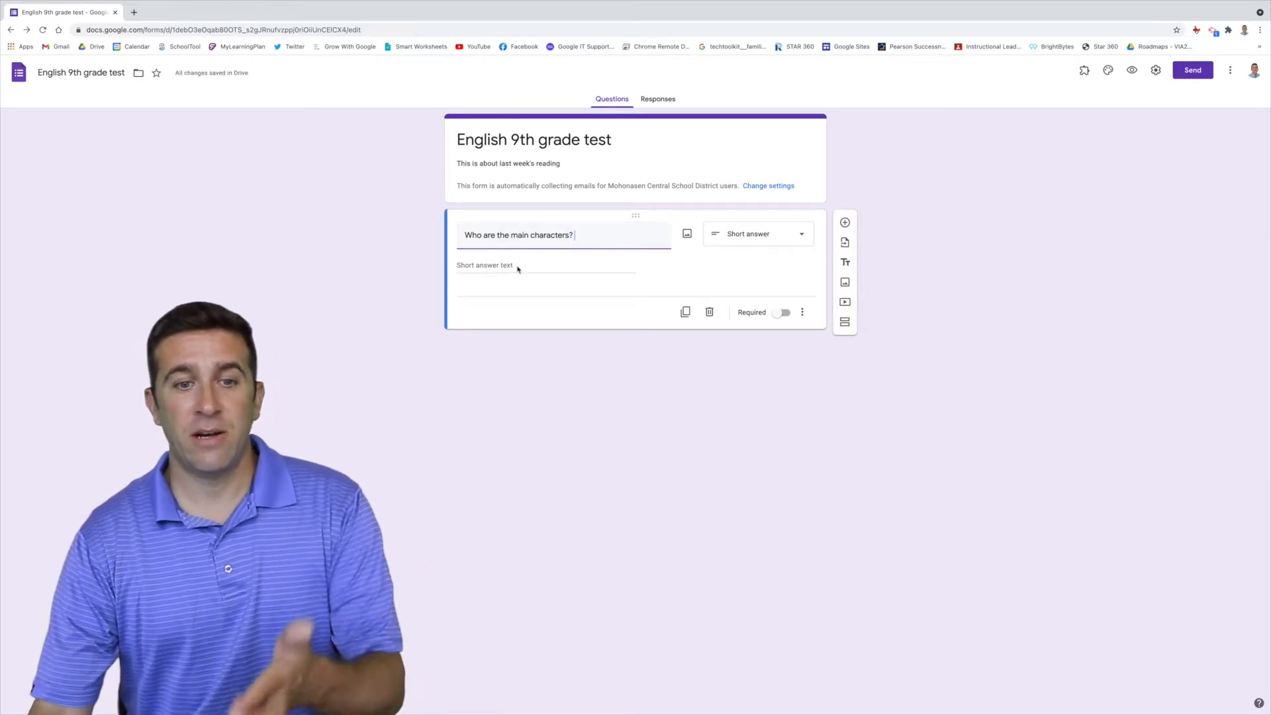
# Add the first Google image result for "huck finn" to the main characters question and make the question required.
pyautogui.click(687, 235)
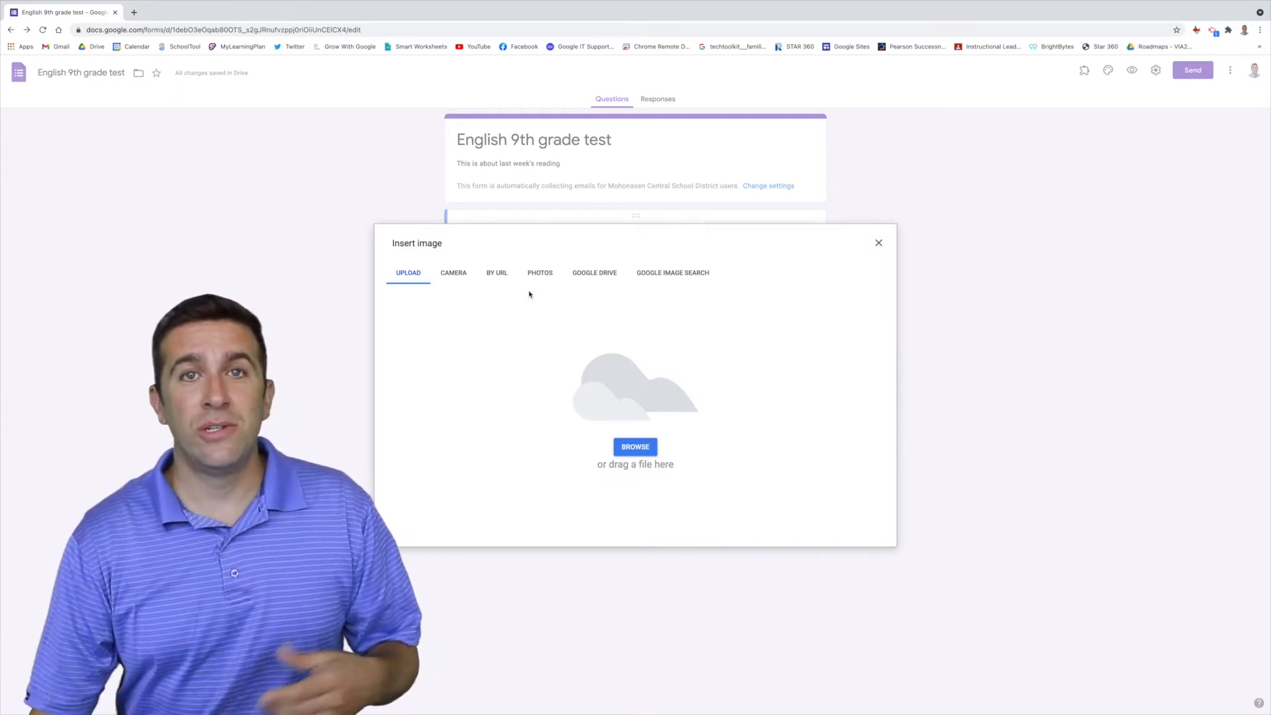
pyautogui.click(673, 277)
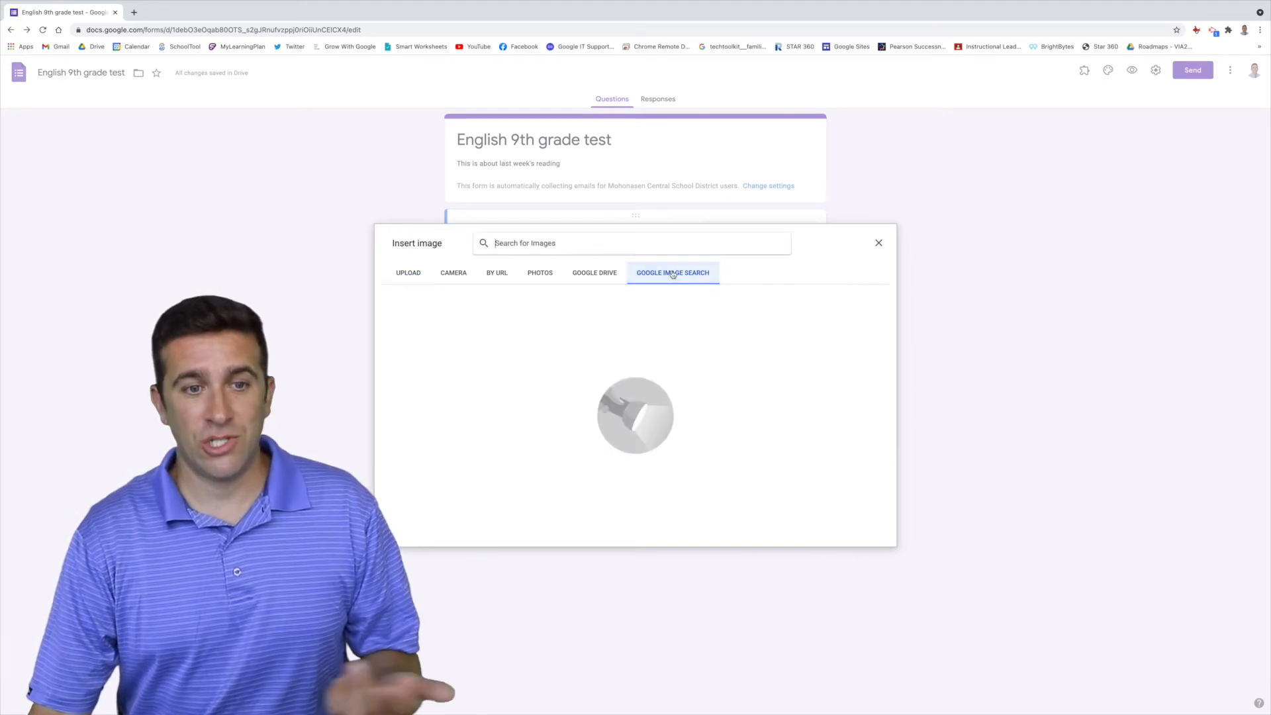
pyautogui.click(611, 248)
pyautogui.write('huck finn')
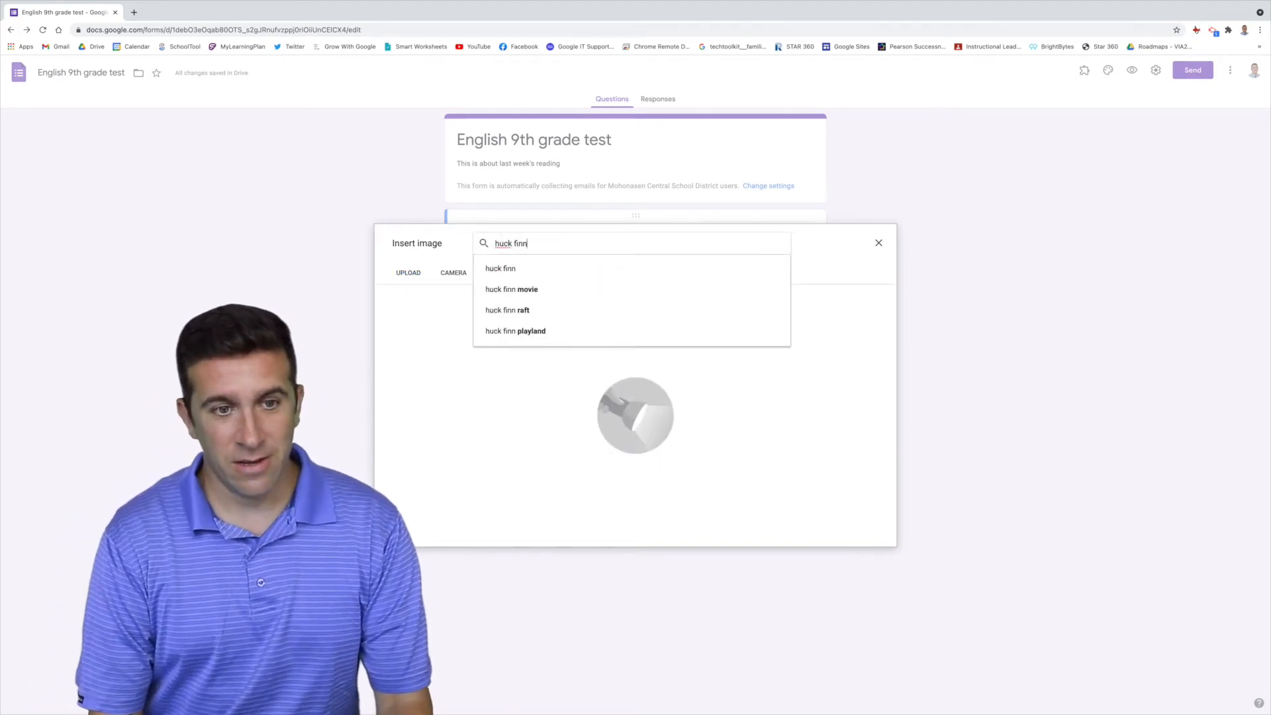
pyautogui.press('Return')
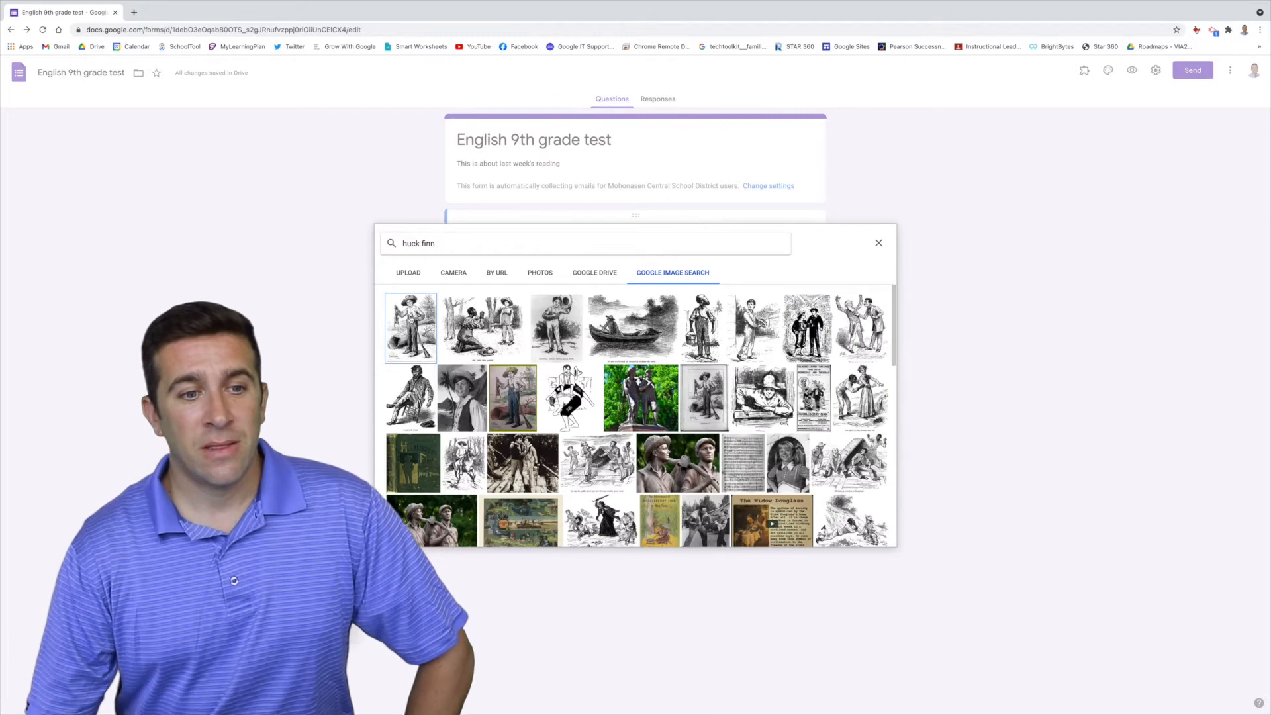
pyautogui.click(726, 319)
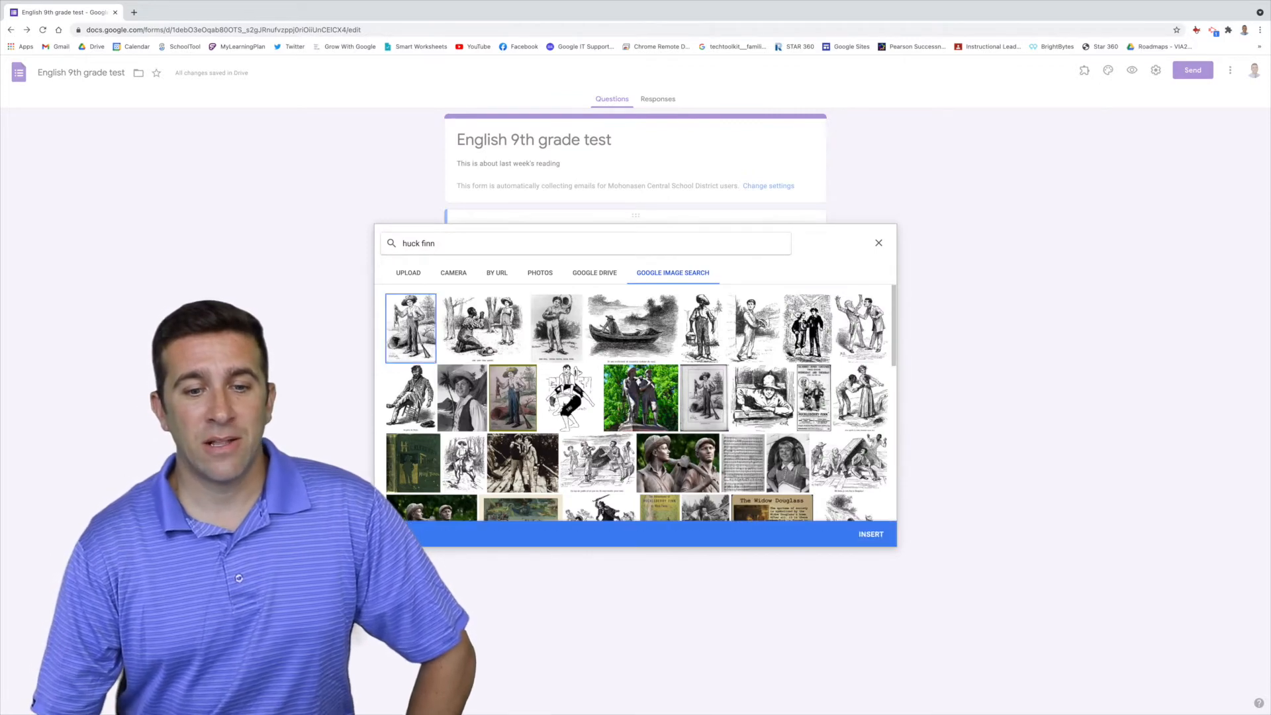
pyautogui.click(875, 535)
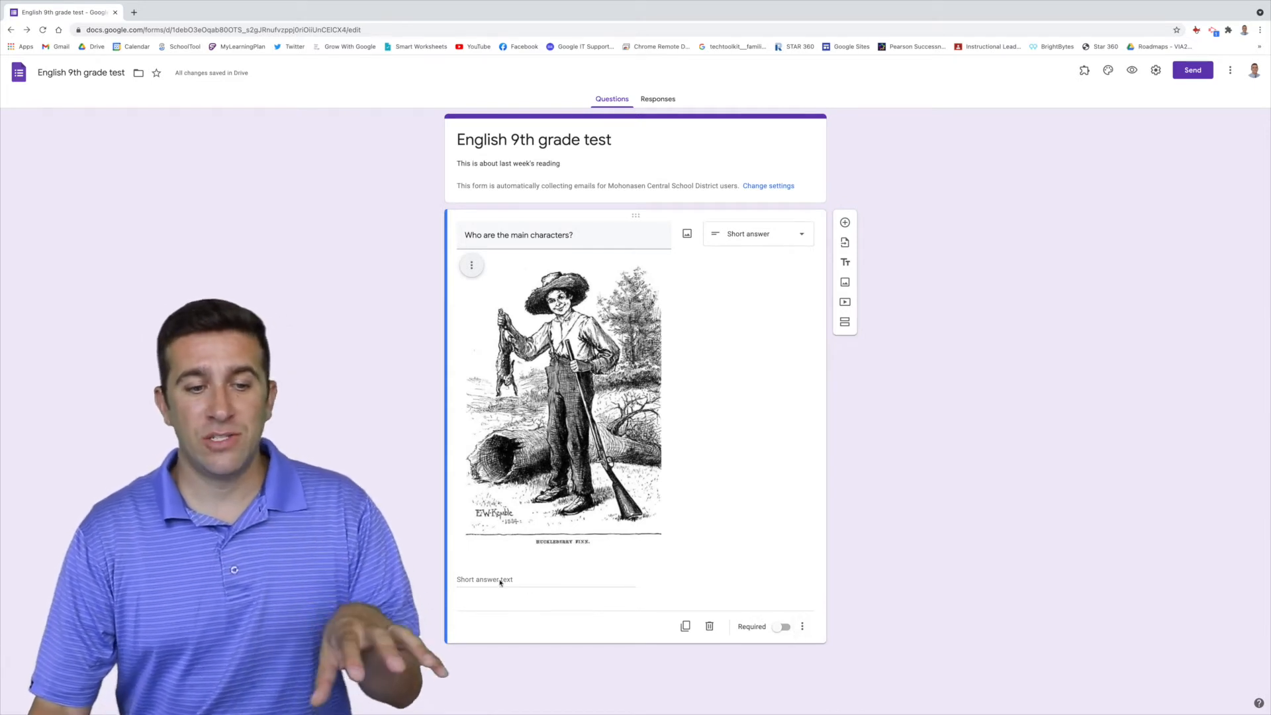
pyautogui.click(782, 627)
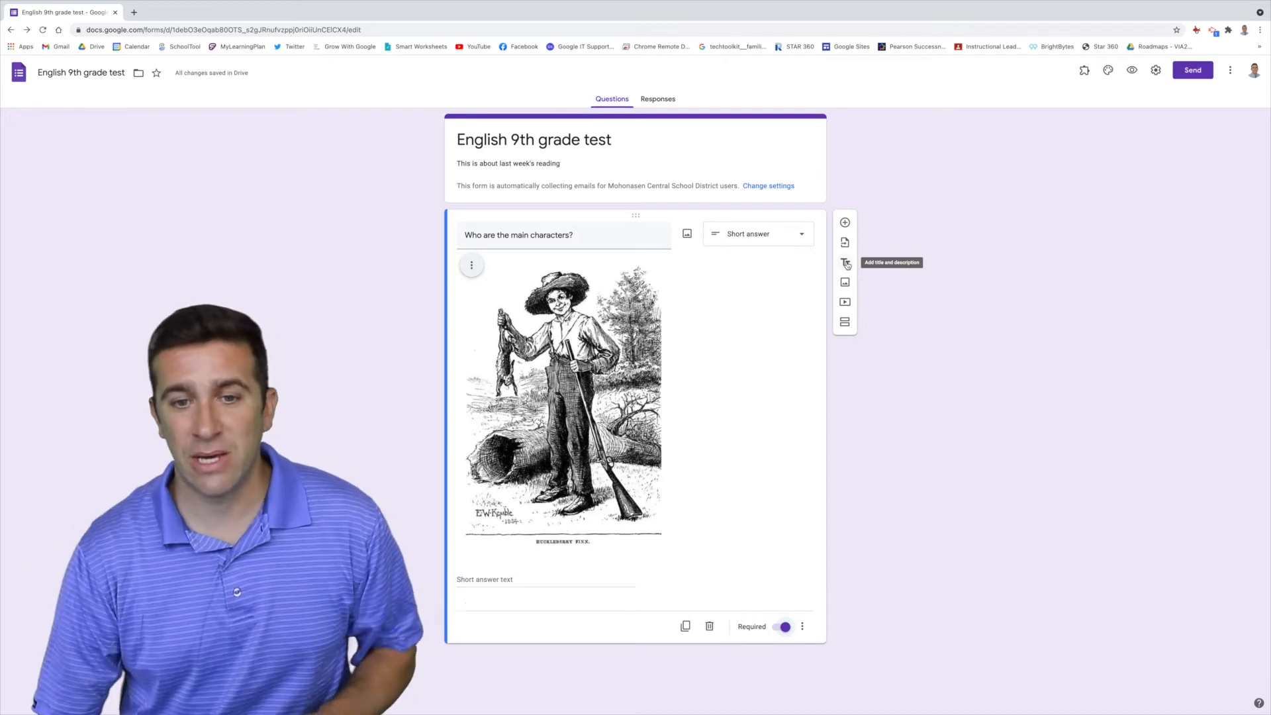
# Add a title and description block below the question and title it "Math Section".
pyautogui.click(845, 263)
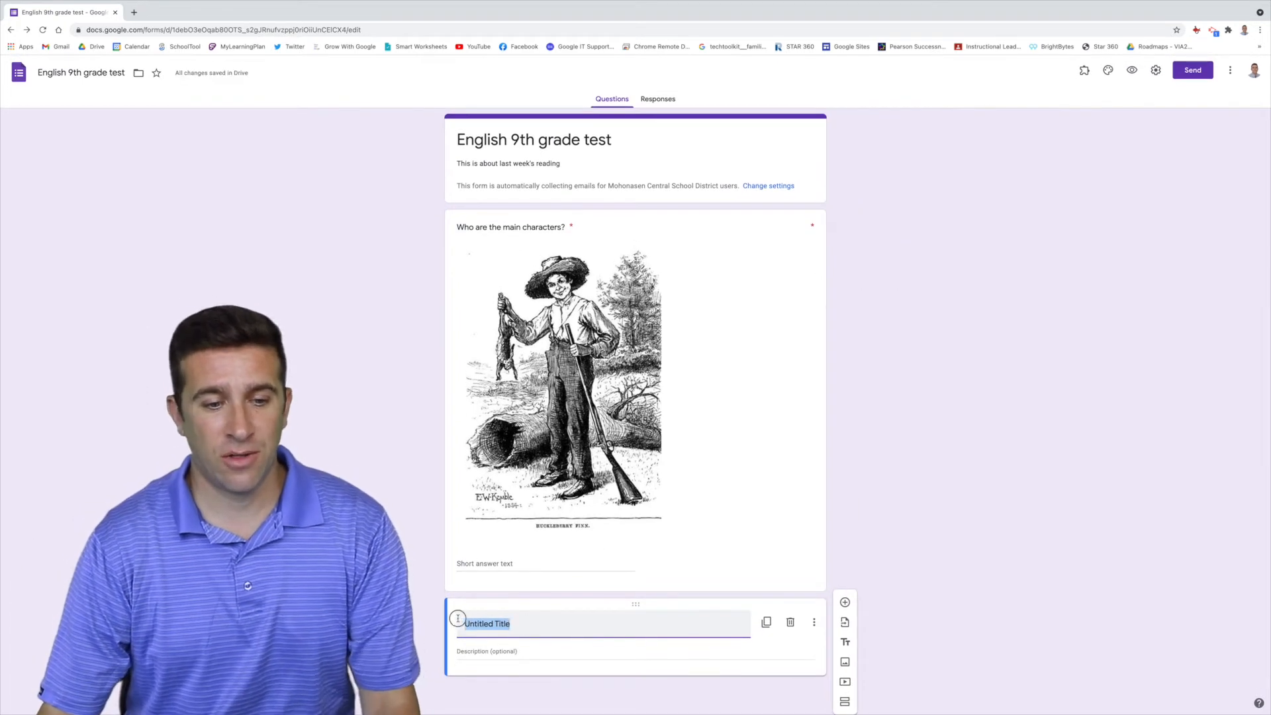
pyautogui.write('Math Section')
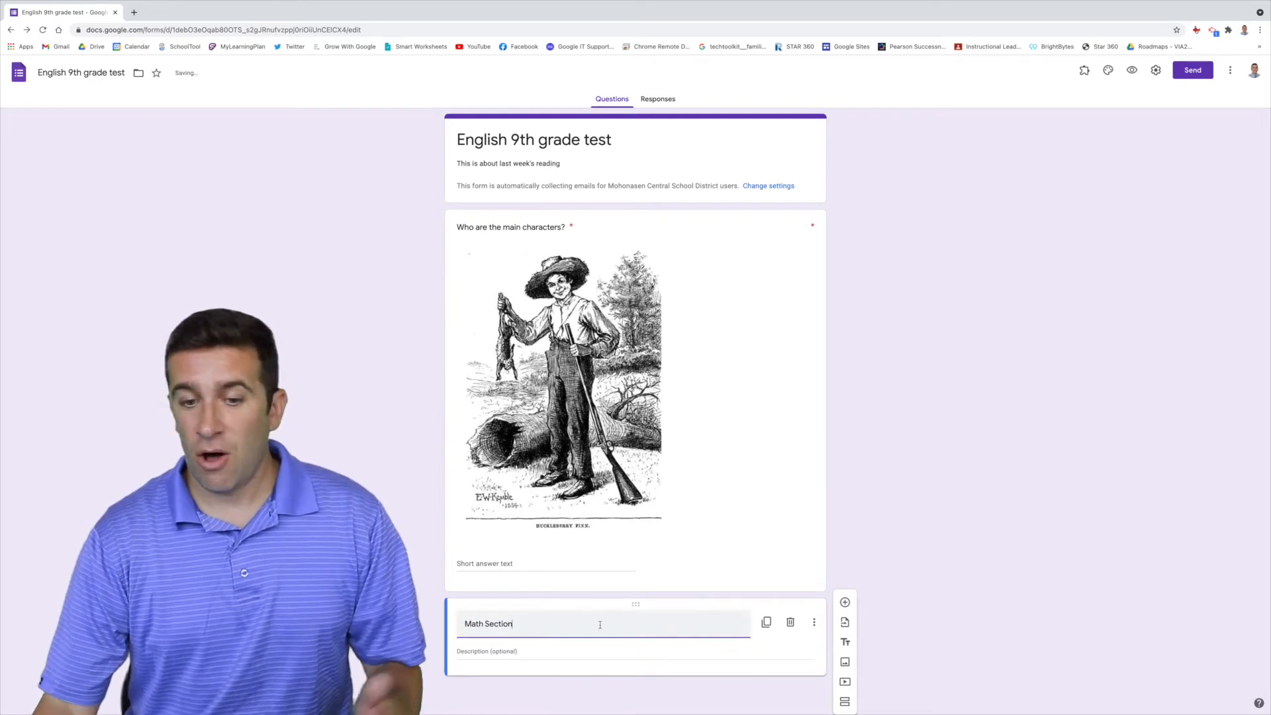
pyautogui.click(904, 573)
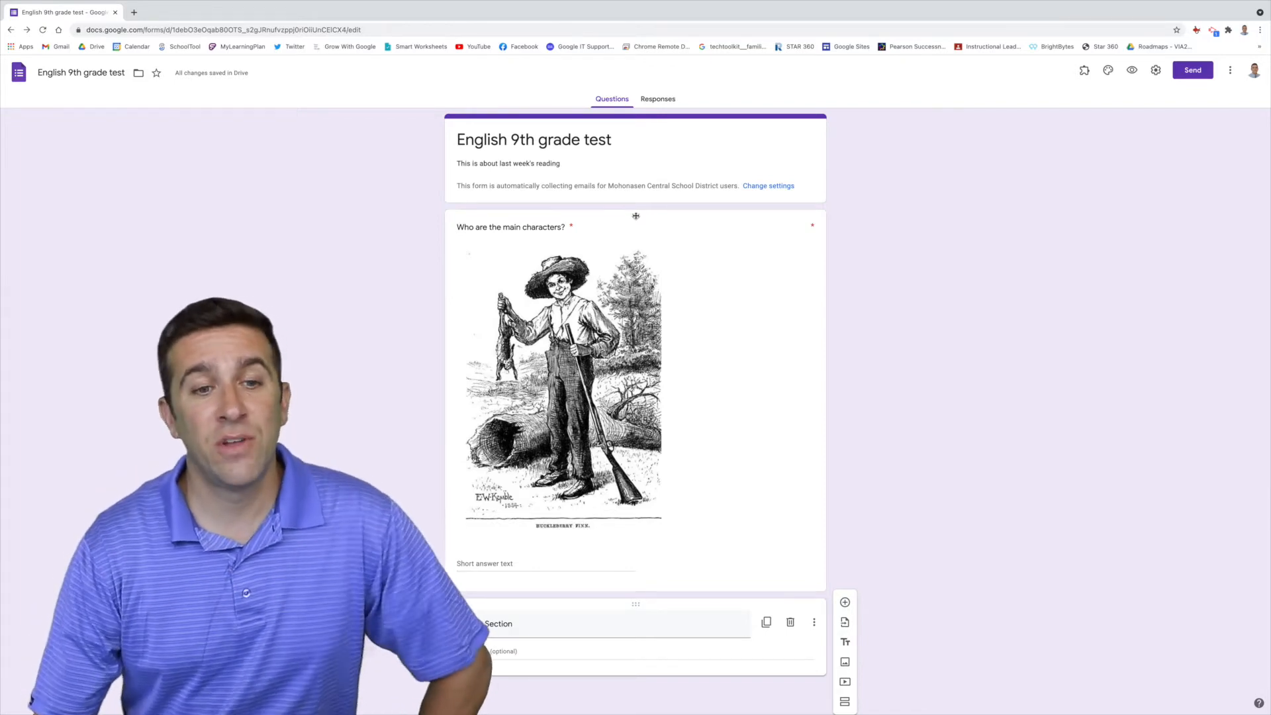
# Try placing the main characters question below the Math Section block, and restore the original order.
pyautogui.moveTo(635, 216); pyautogui.dragTo(637, 325)
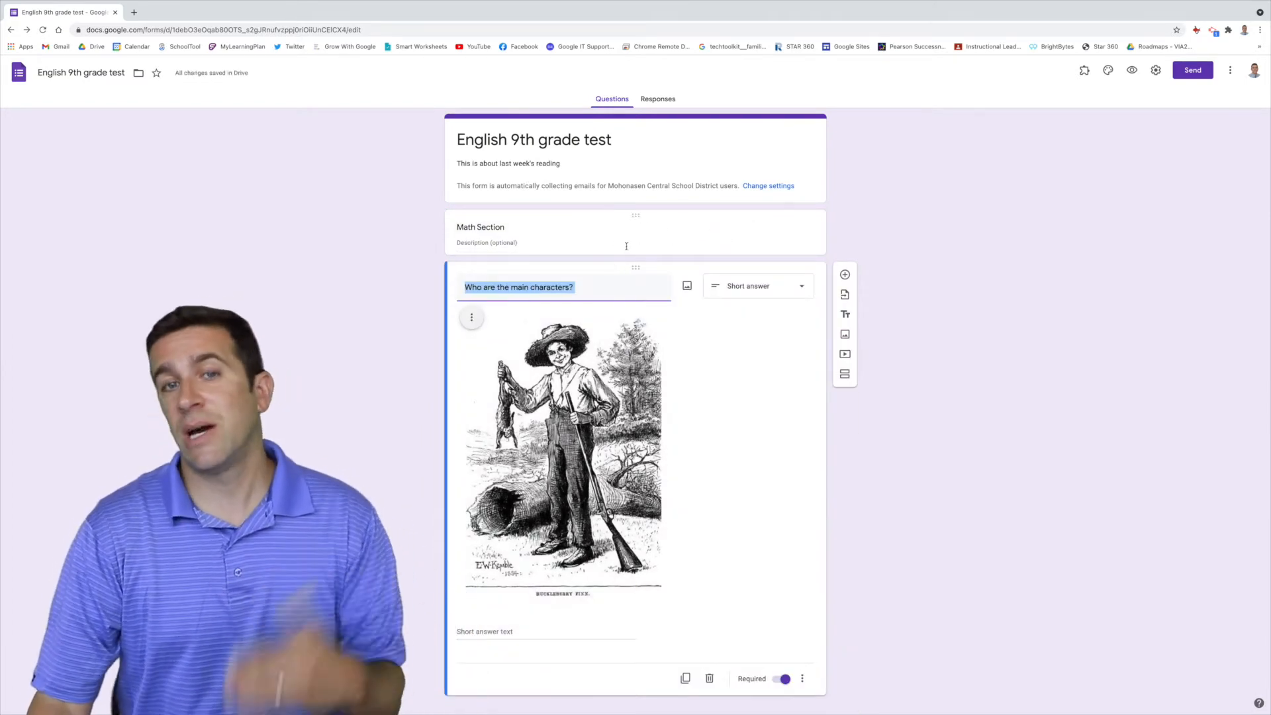
pyautogui.moveTo(635, 214); pyautogui.dragTo(655, 681)
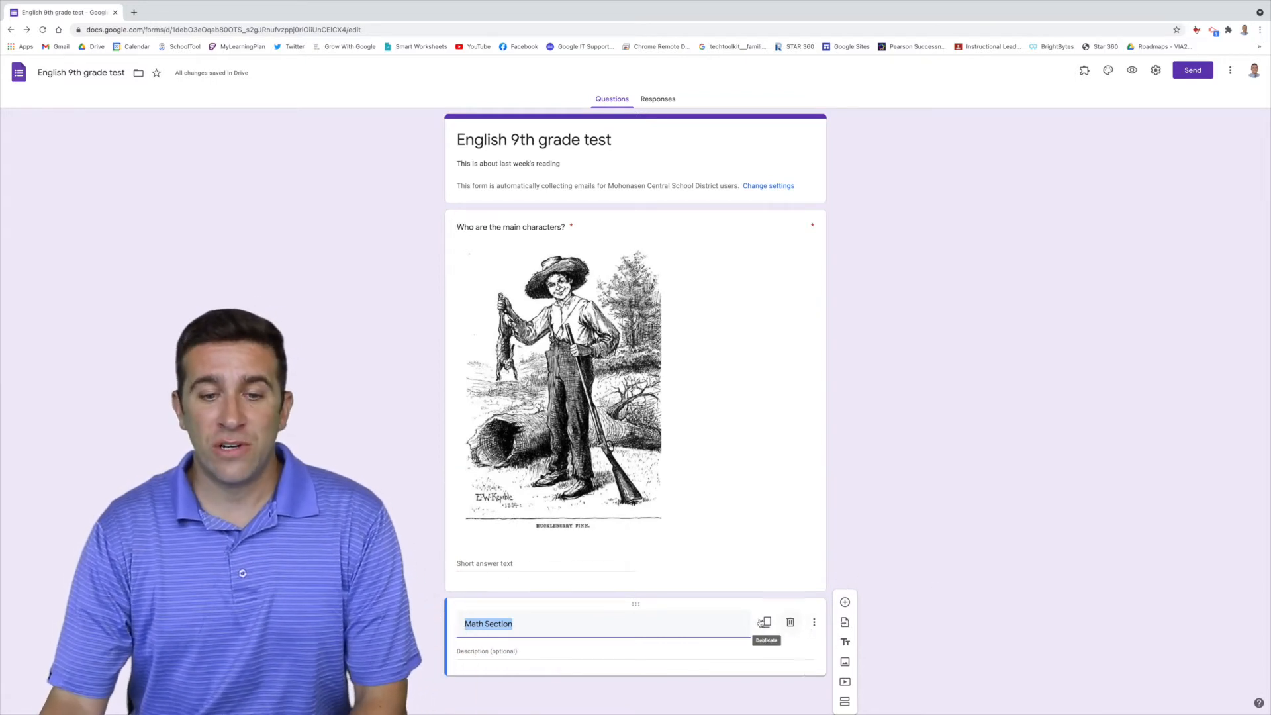
# Add a multiple choice question below the Math Section block with the text "What is 2 + 1?".
pyautogui.click(845, 602)
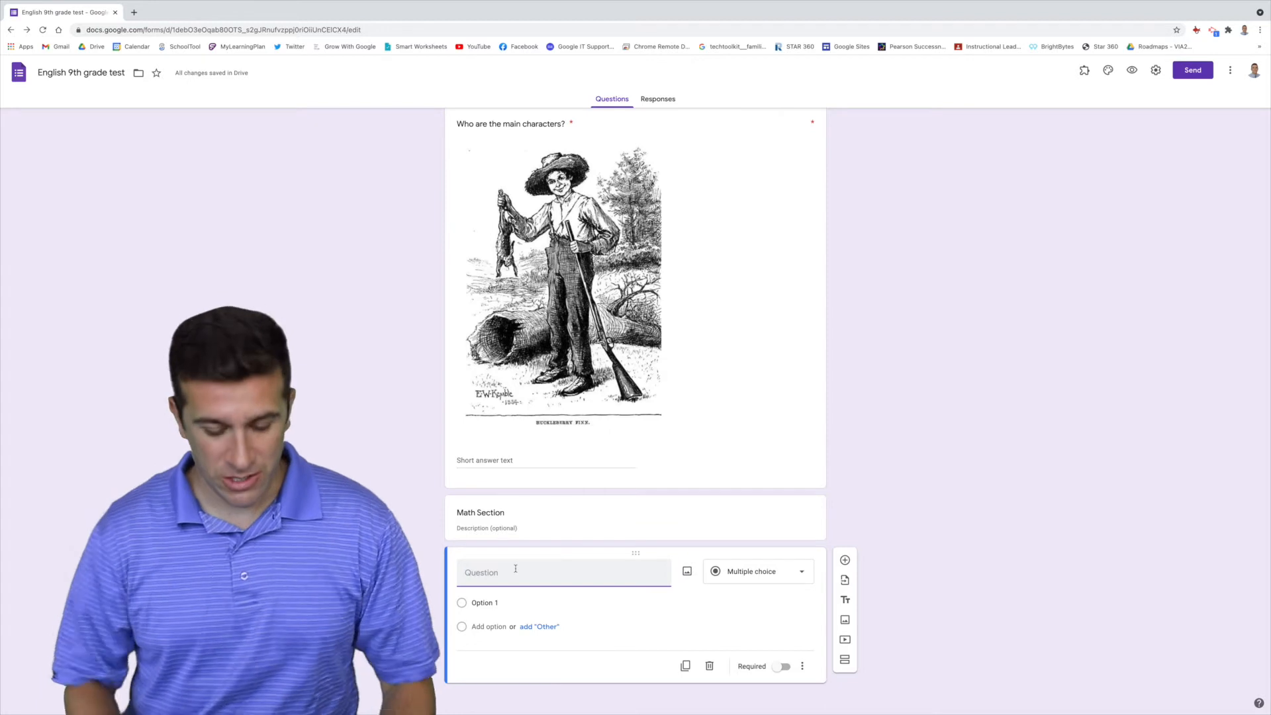
pyautogui.write('What is ')
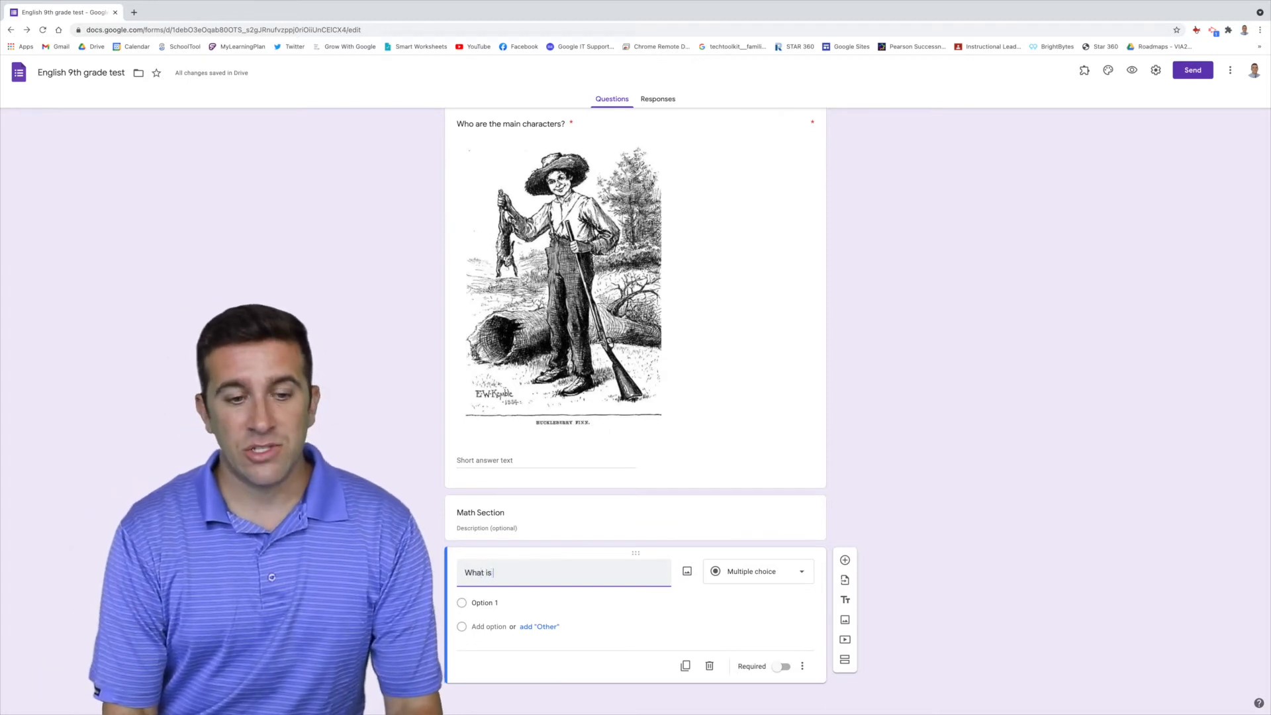
pyautogui.write('2 + 1?')
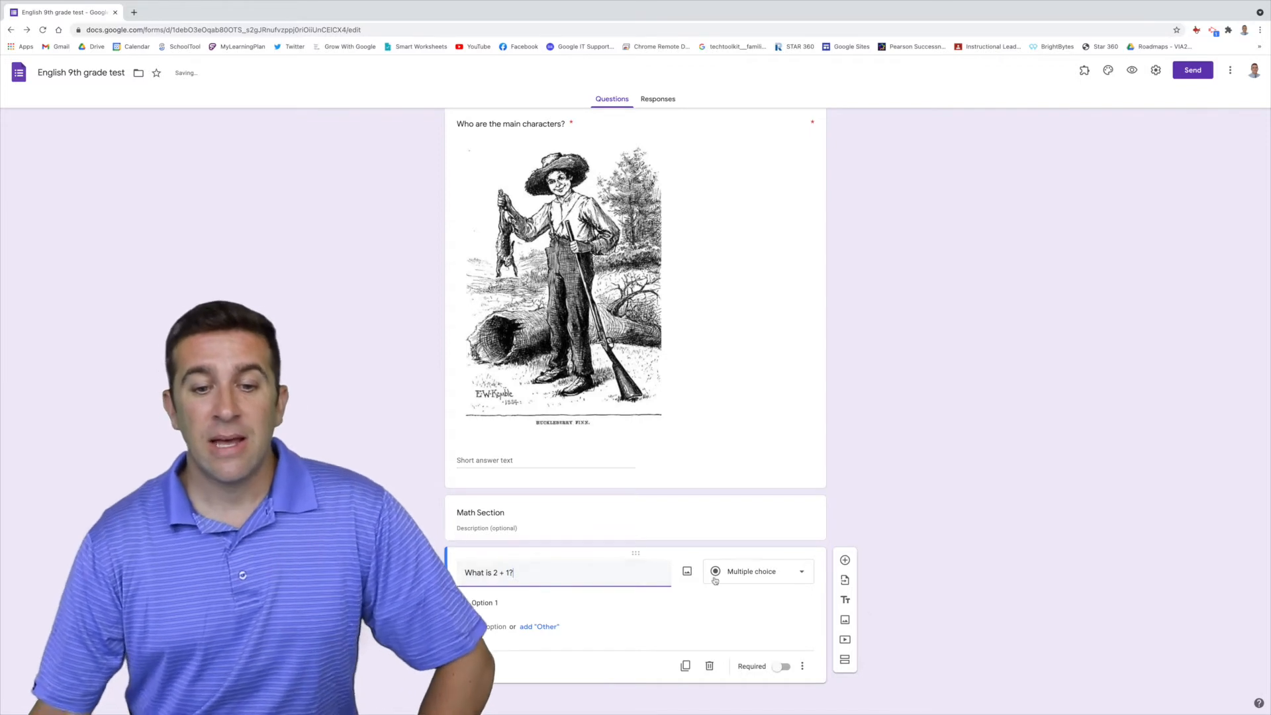
pyautogui.click(758, 572)
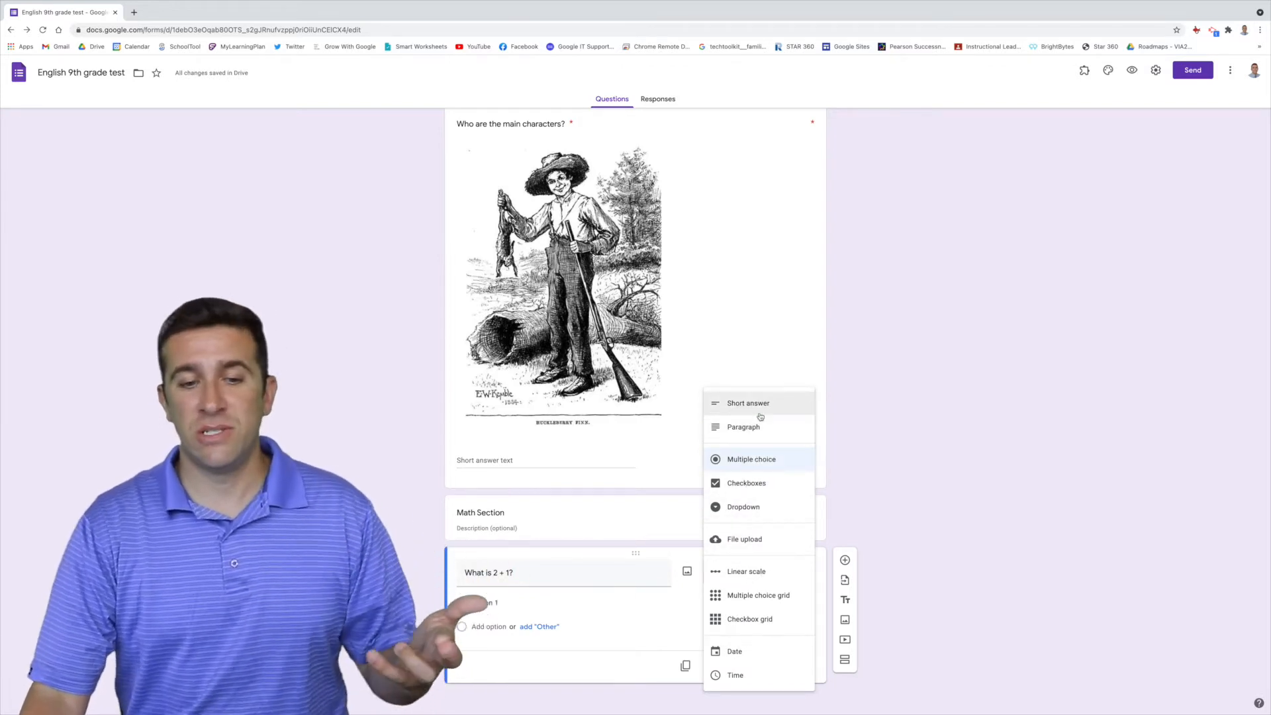
pyautogui.click(540, 579)
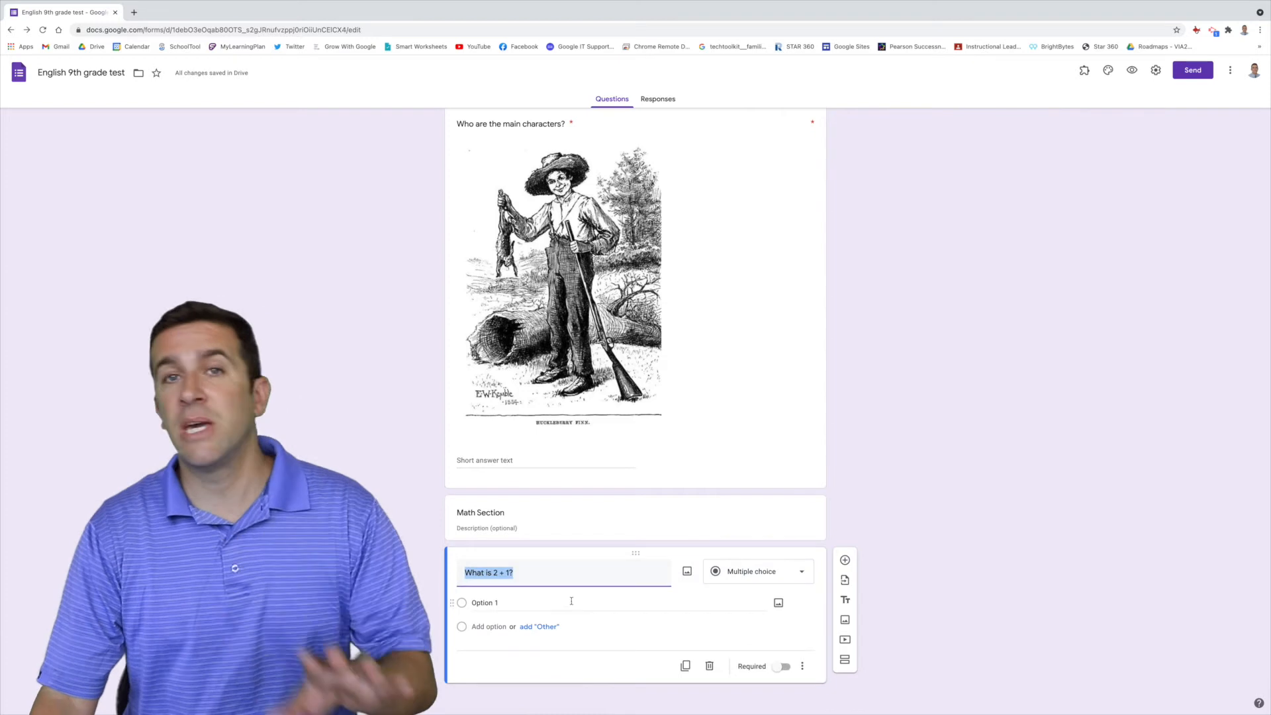
# Enter 2, 12, 50 and 3 as answer options for the addition question, and add an "Other" option.
pyautogui.click(495, 602)
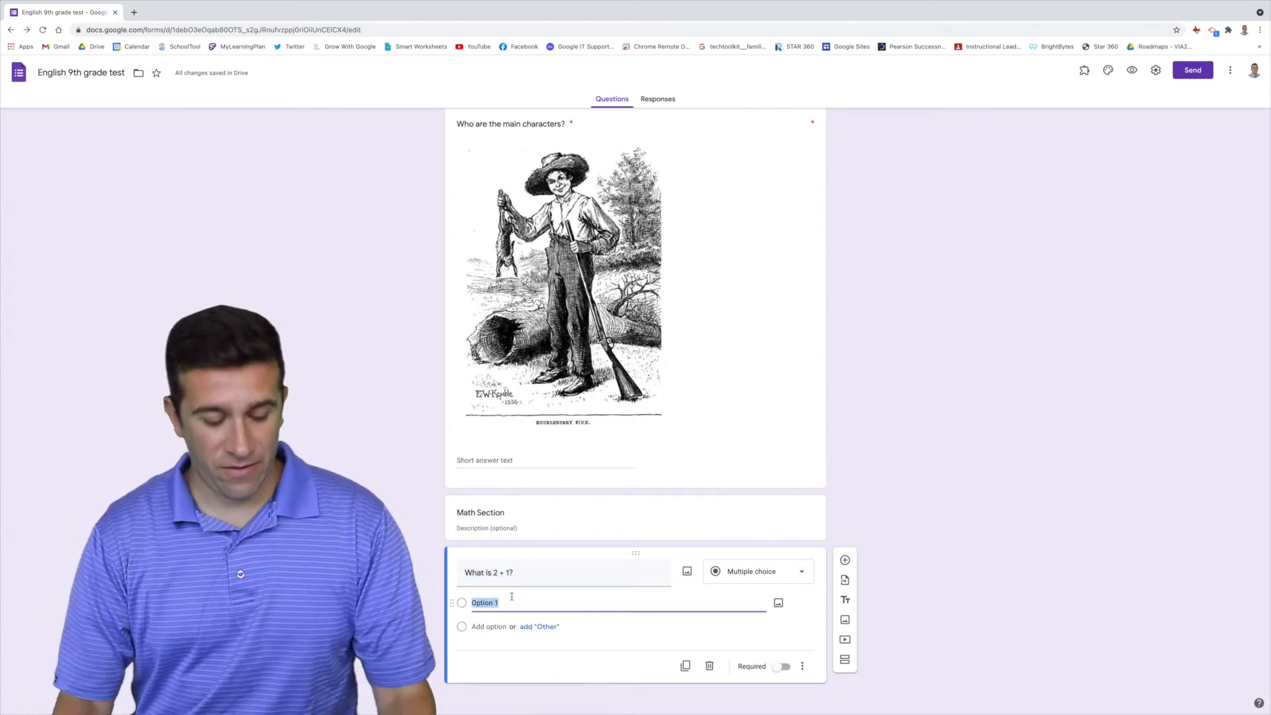
pyautogui.write('2')
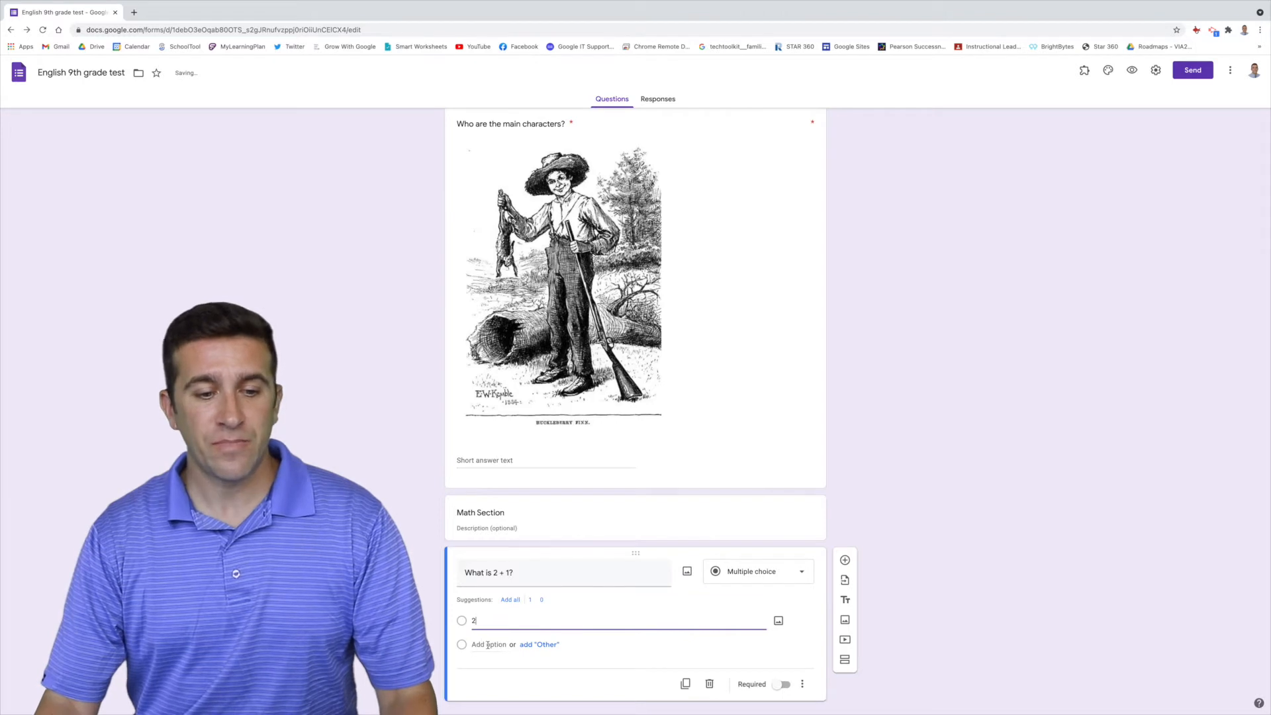
pyautogui.click(487, 643)
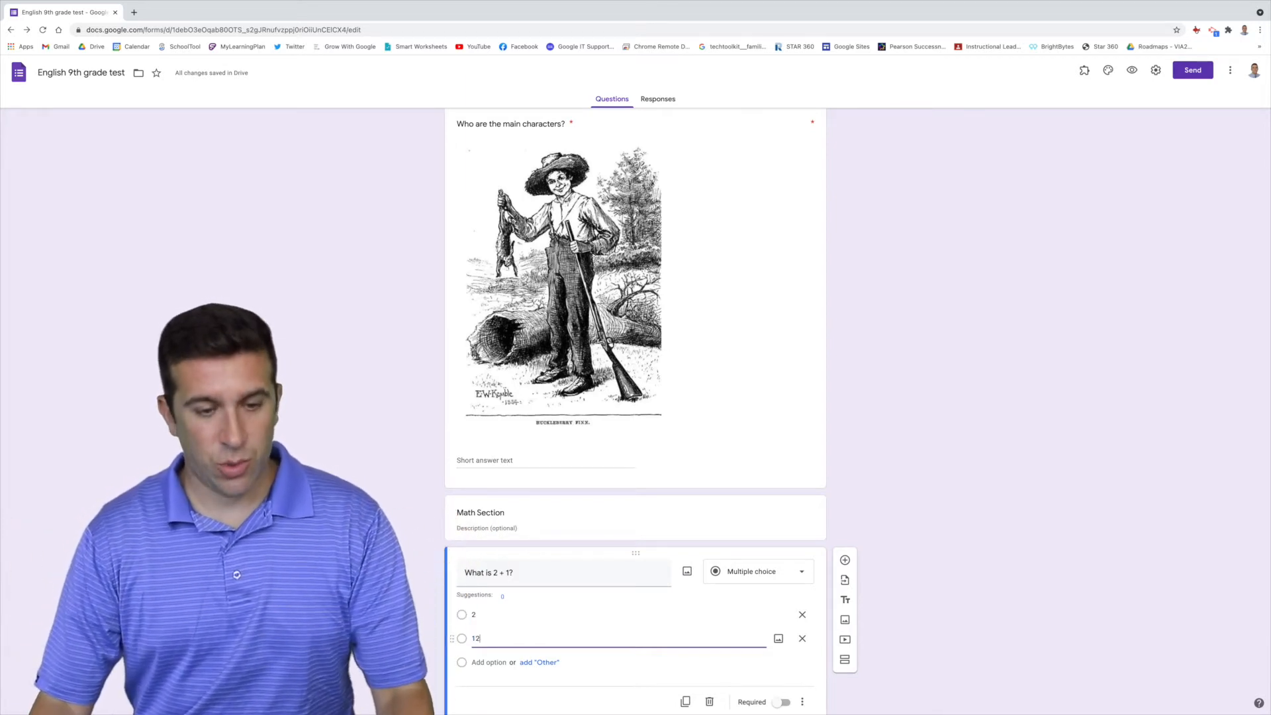
pyautogui.click(490, 663)
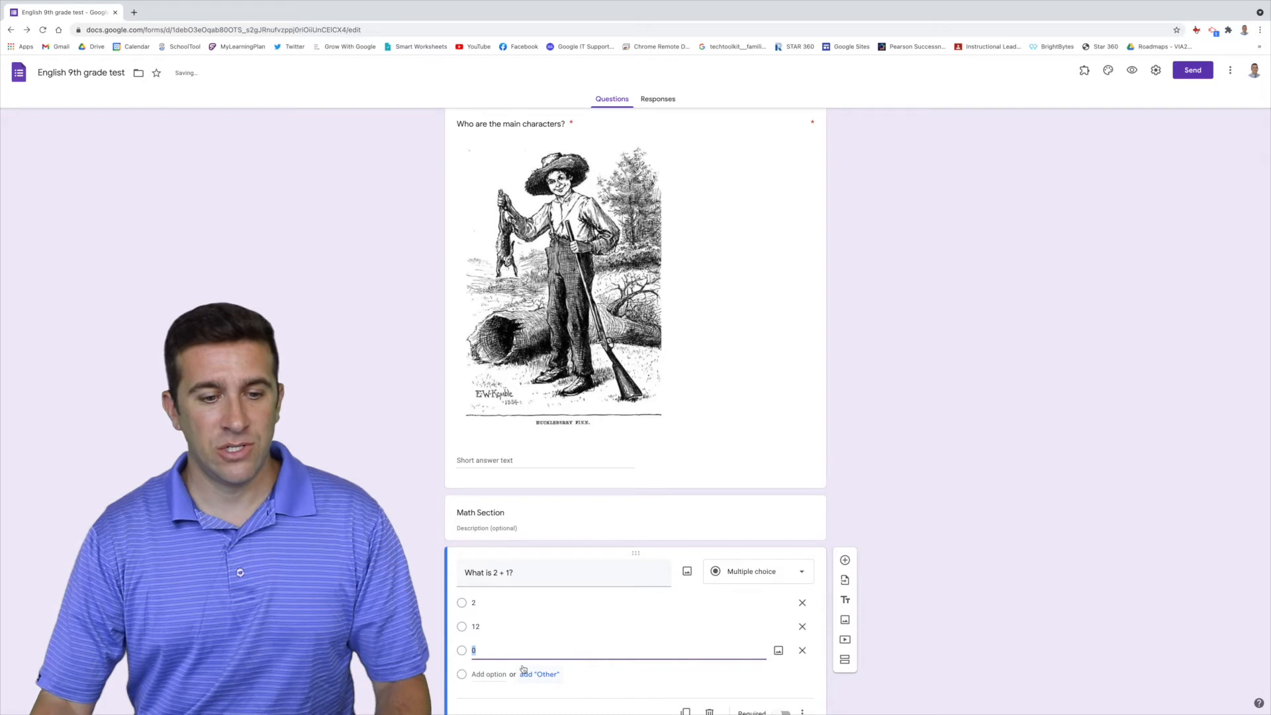
pyautogui.write('50')
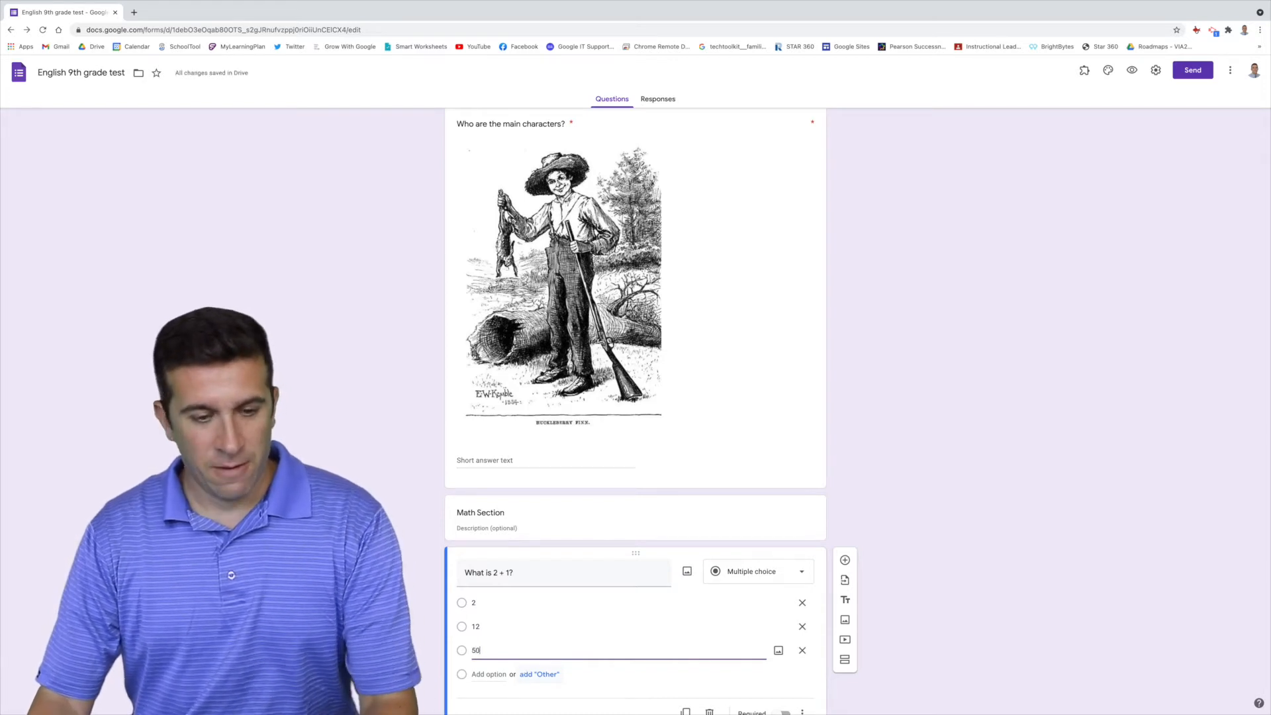
pyautogui.click(494, 673)
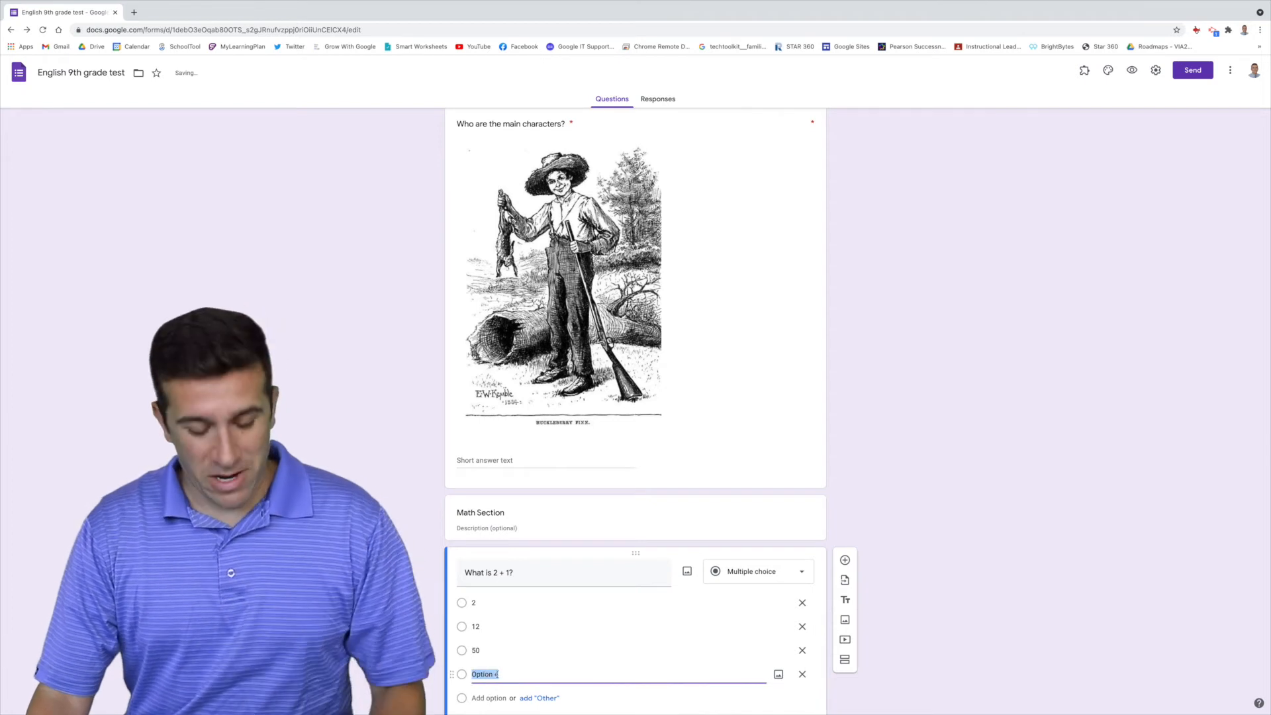
pyautogui.write('3')
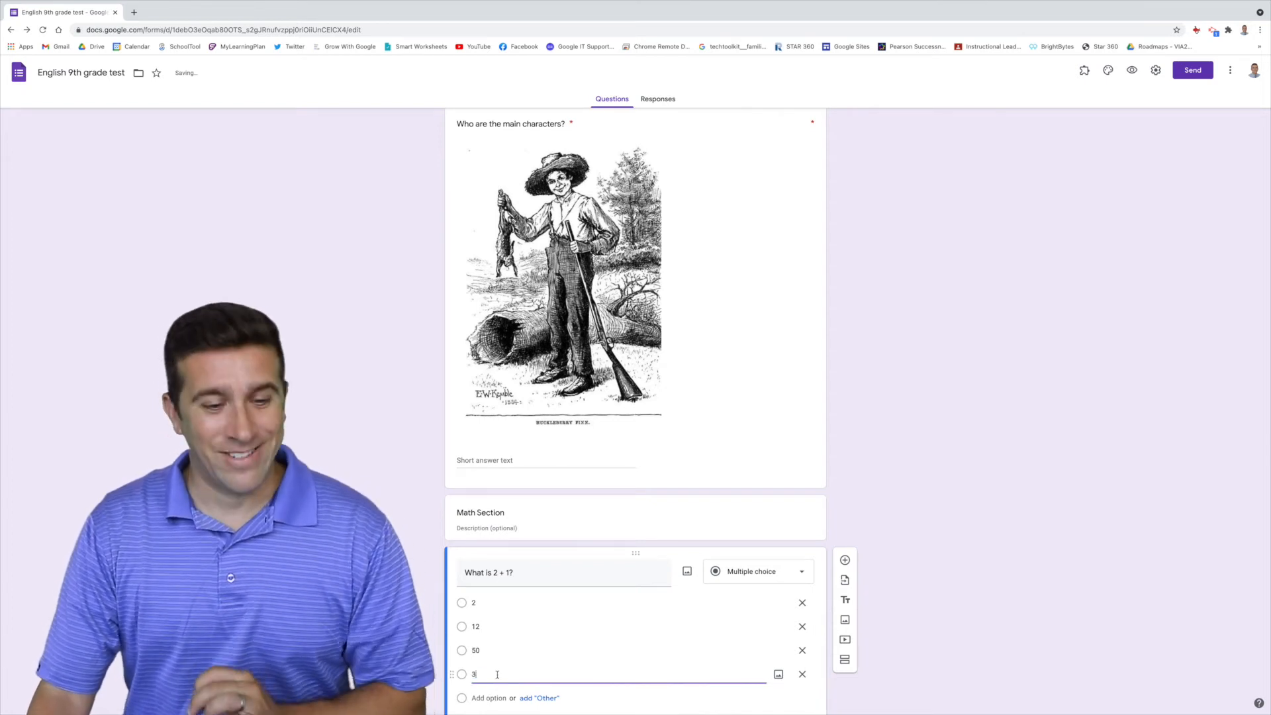
pyautogui.scroll(-1, 503, 685)
pyautogui.click(541, 663)
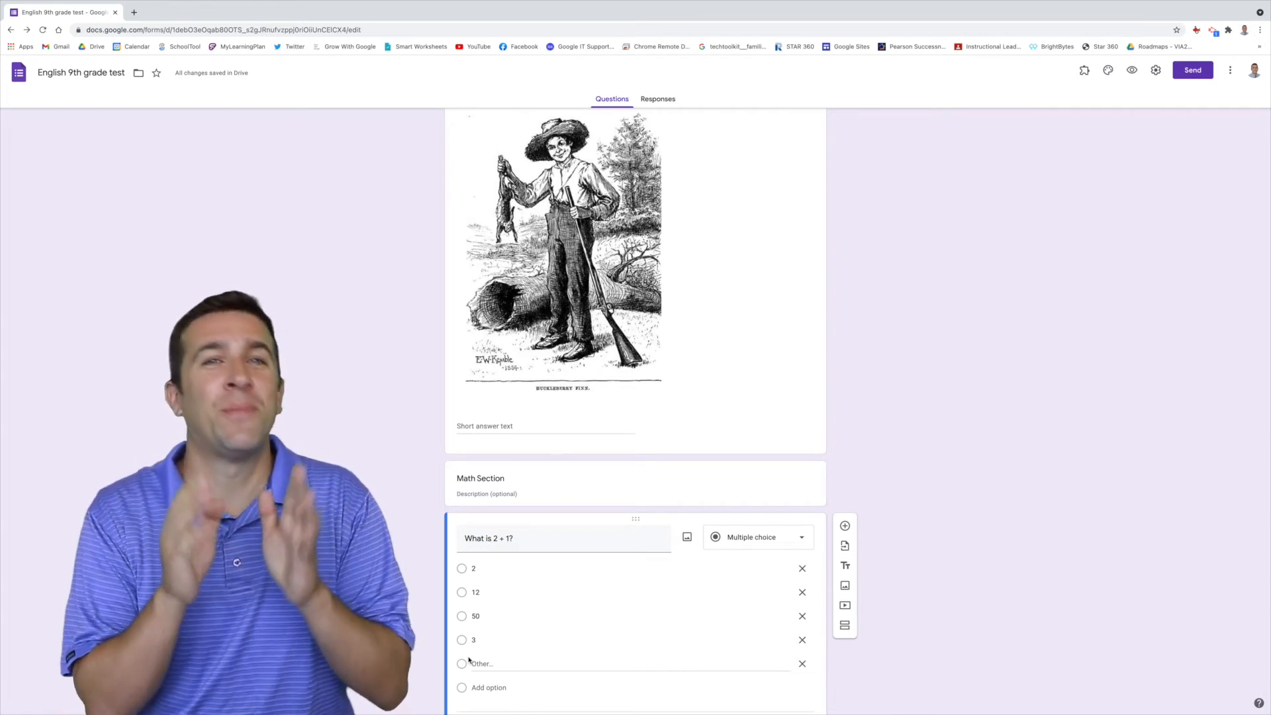
# Insert the second Google image result for "math question" as a separate image block below the addition question.
pyautogui.scroll(-2, 568, 623)
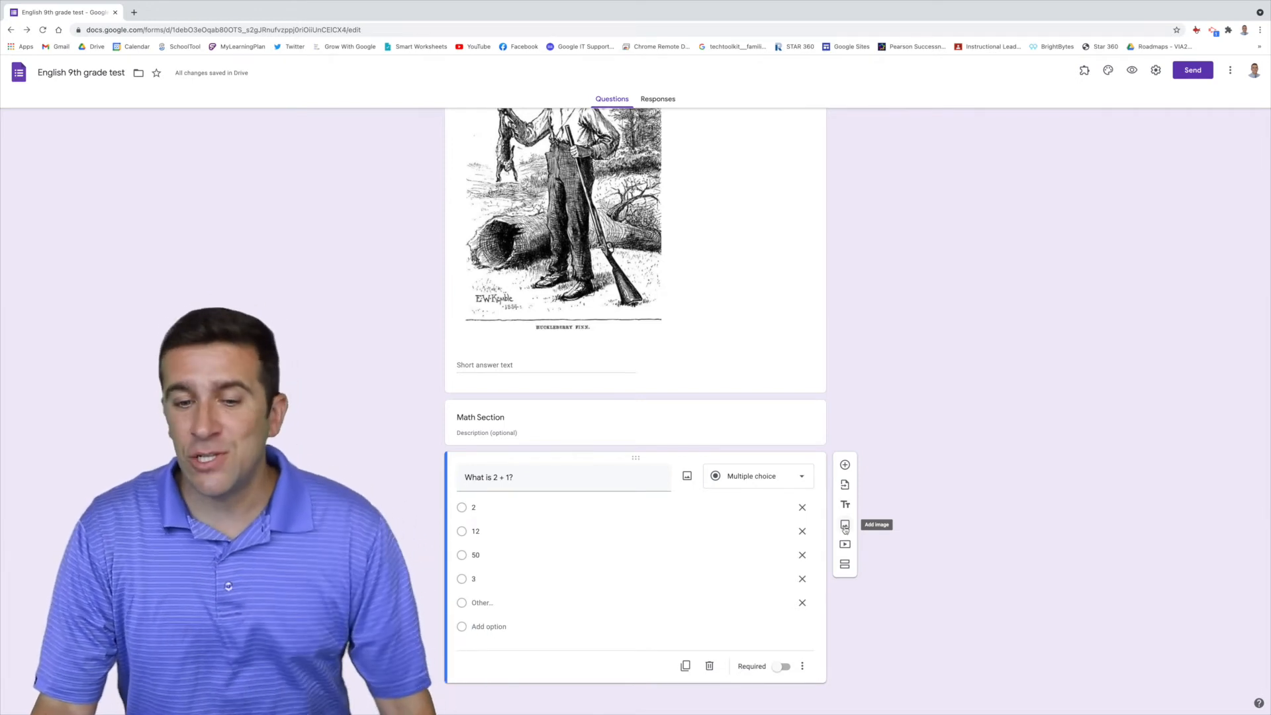
pyautogui.click(844, 526)
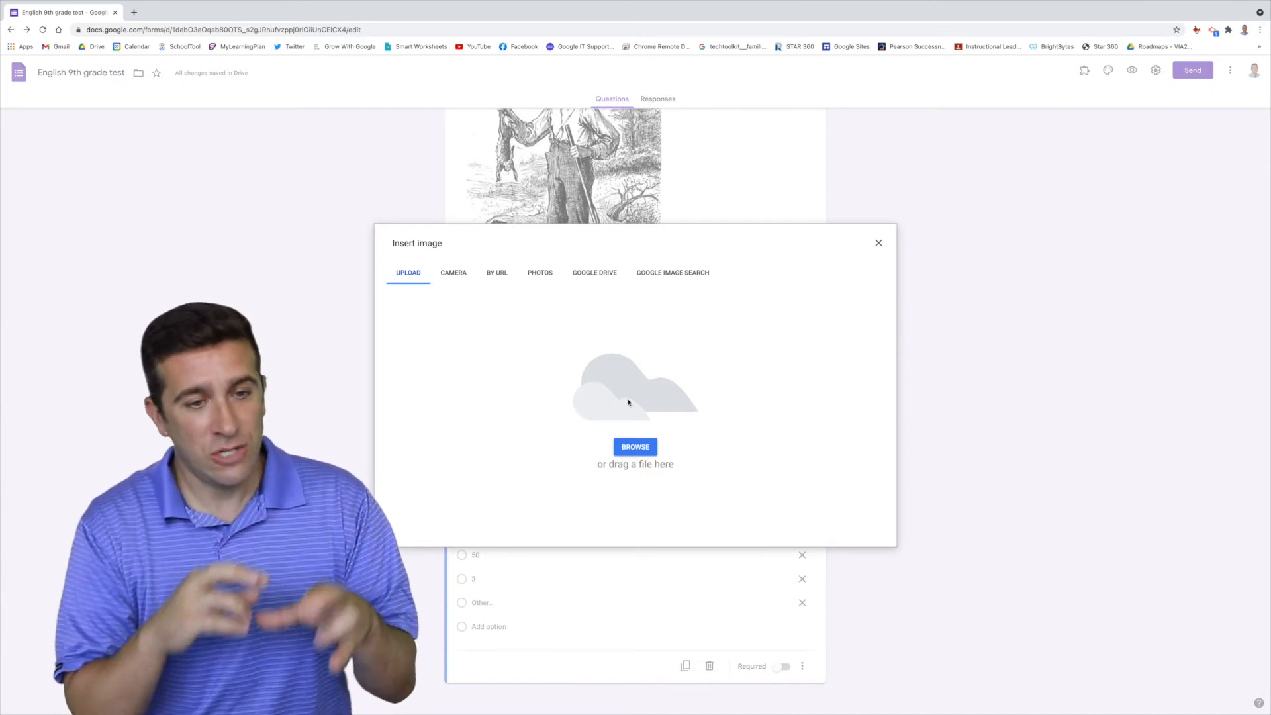
pyautogui.click(662, 274)
pyautogui.write('math question')
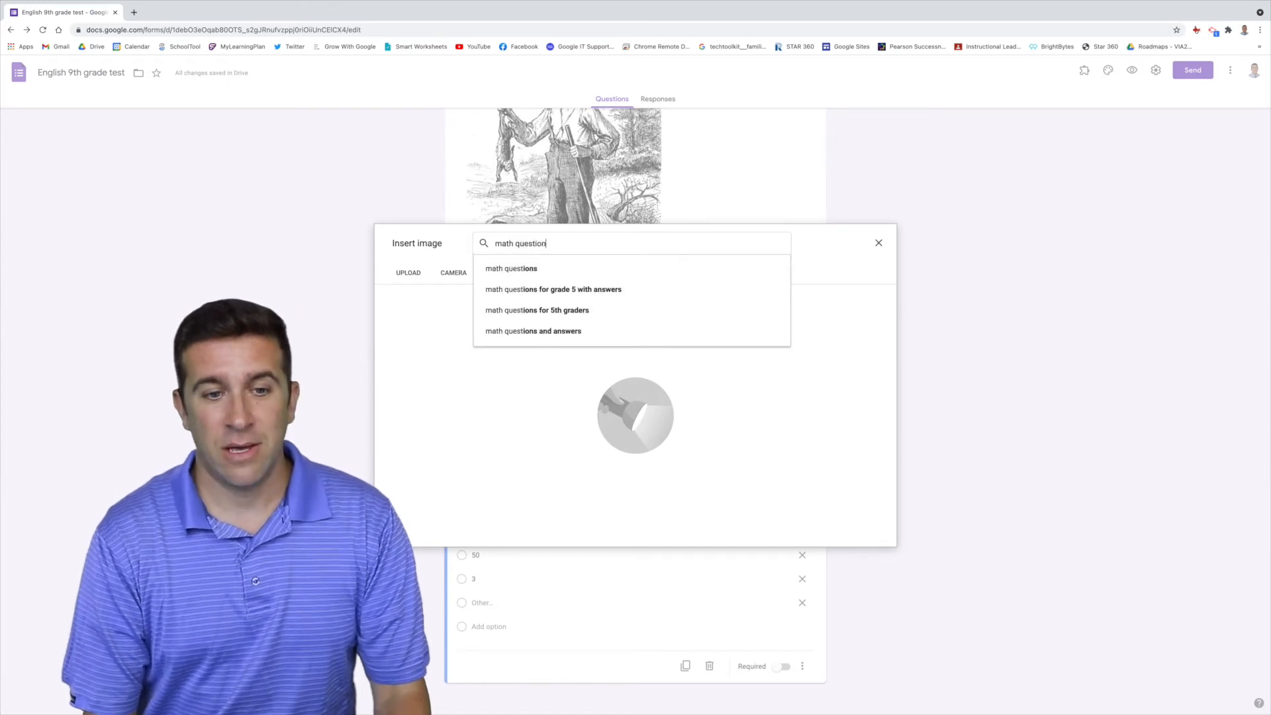
pyautogui.press('Return')
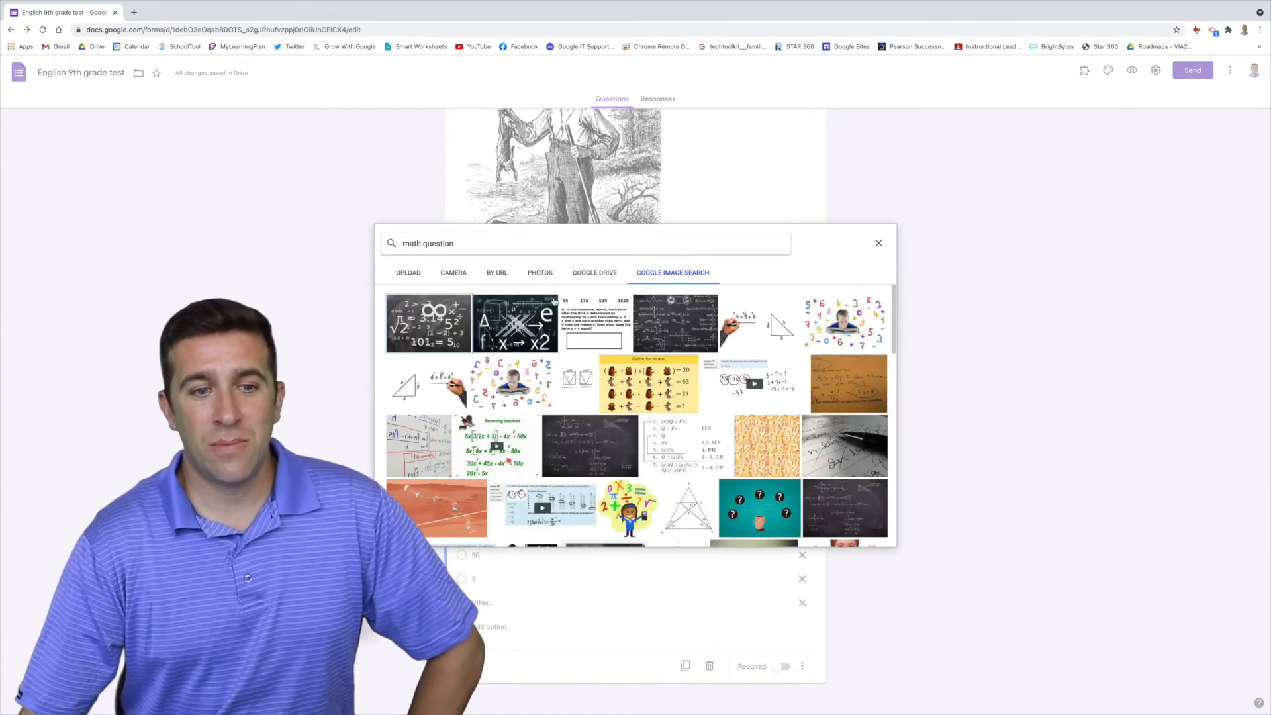
pyautogui.click(524, 319)
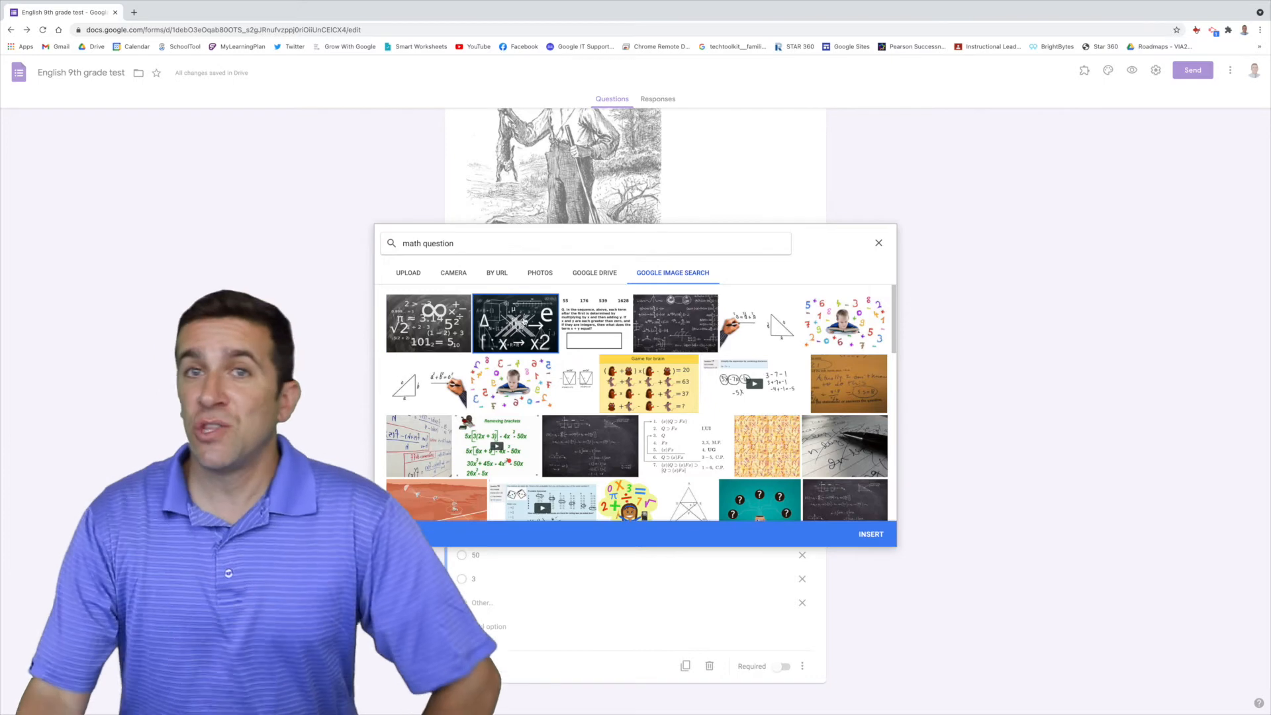
pyautogui.click(867, 536)
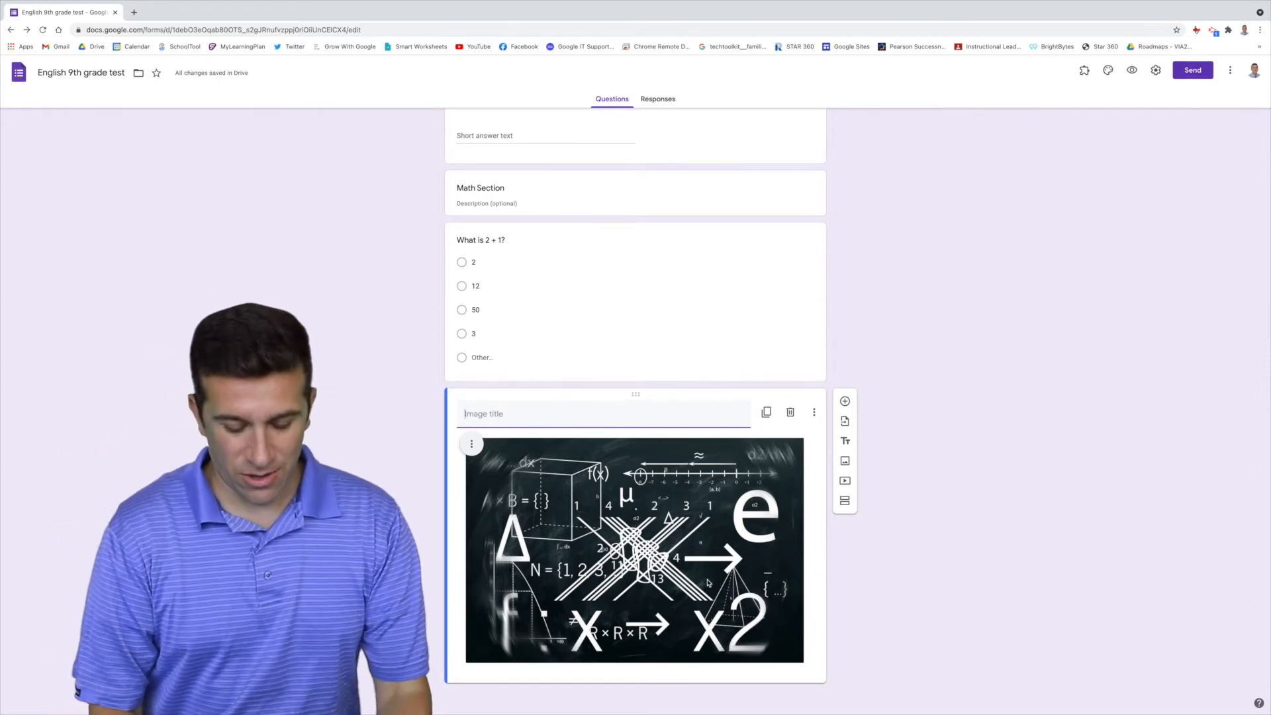
# Title the image block "Check this out!" and move it above the "What is 2 + 1?" question.
pyautogui.write('Check')
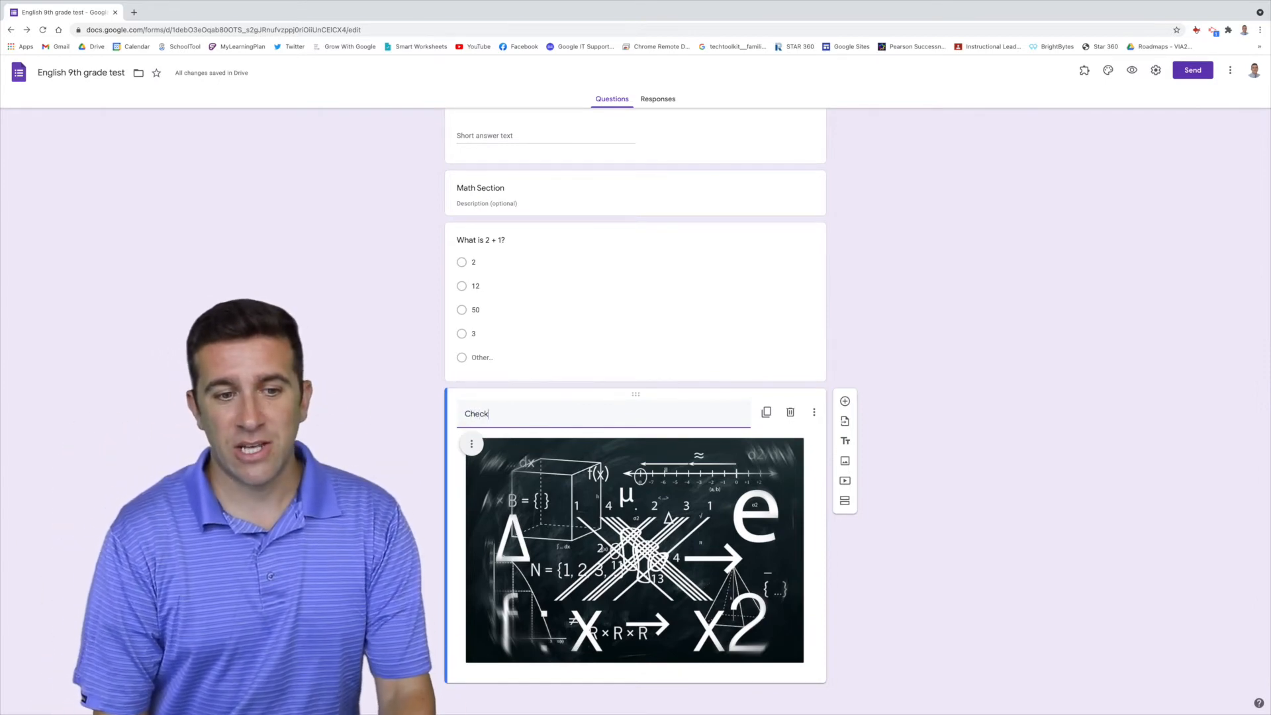
pyautogui.write(' this out!')
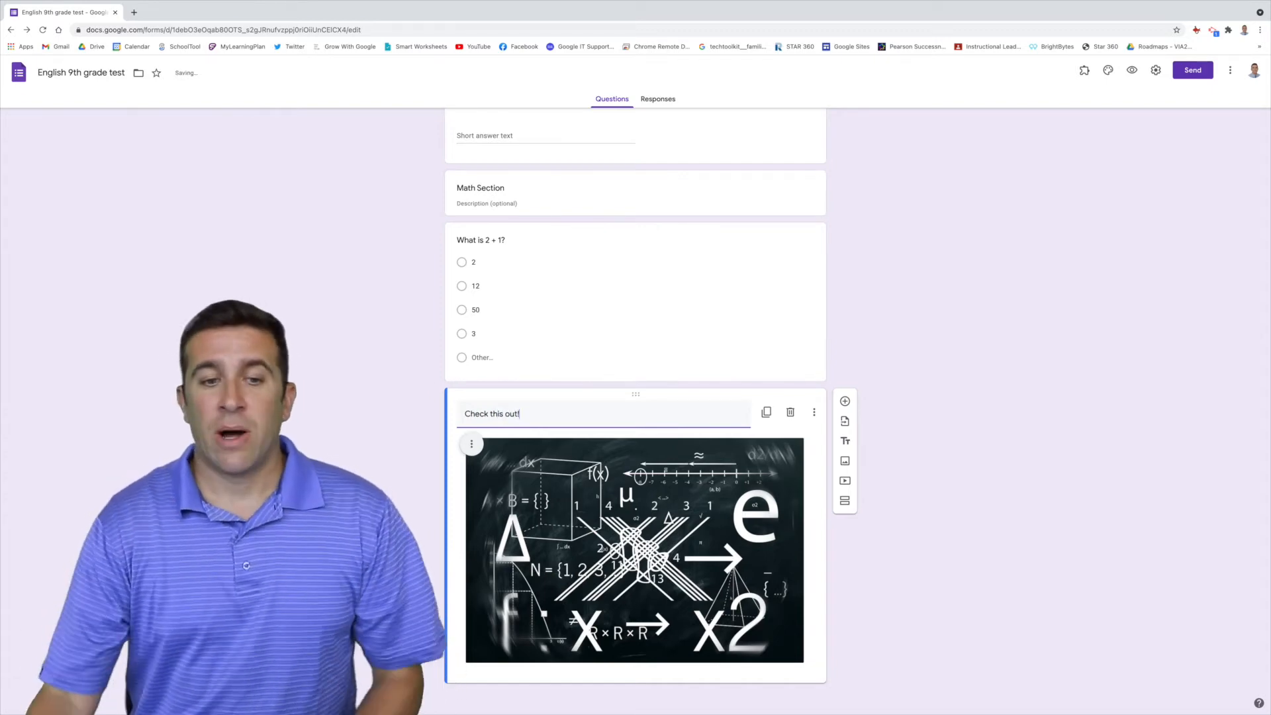
pyautogui.moveTo(636, 394); pyautogui.dragTo(628, 215)
pyautogui.scroll(-3, 562, 457)
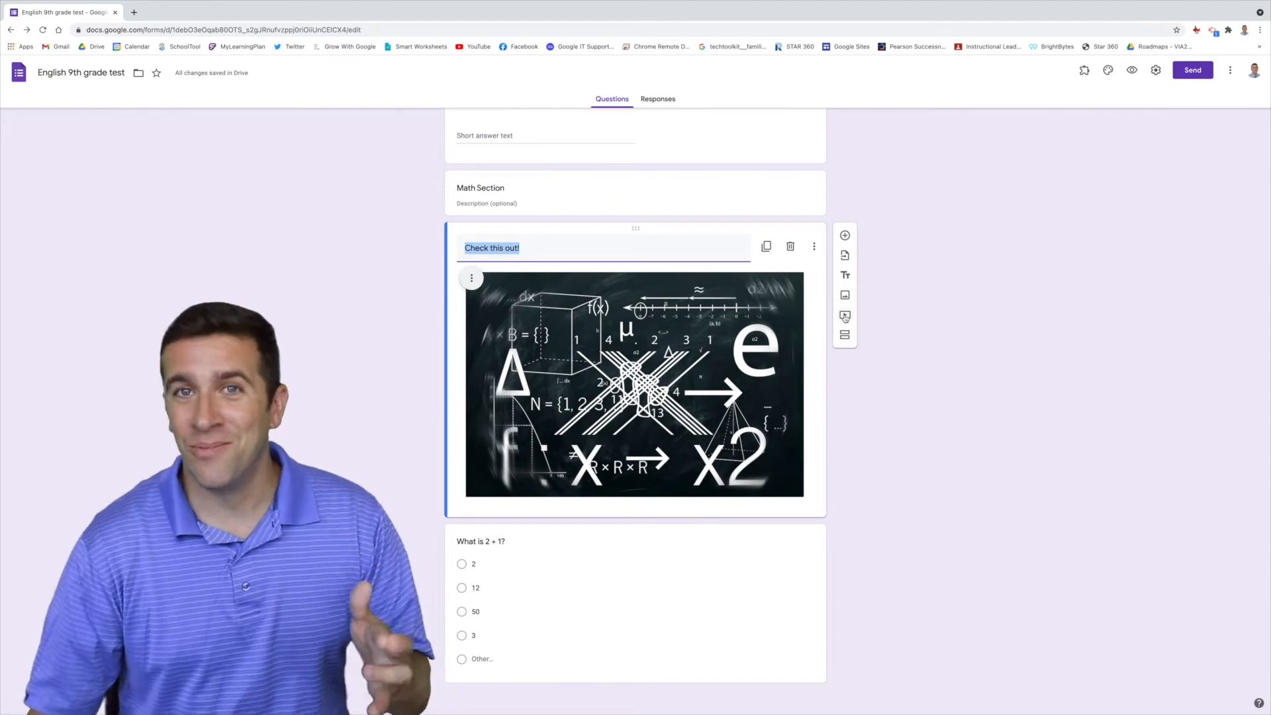
# Search YouTube for the channel owner's Google videos and insert "Guide to Google Sites in 2020 - Create Your Own Free Website with Ease!" below the image.
pyautogui.click(845, 317)
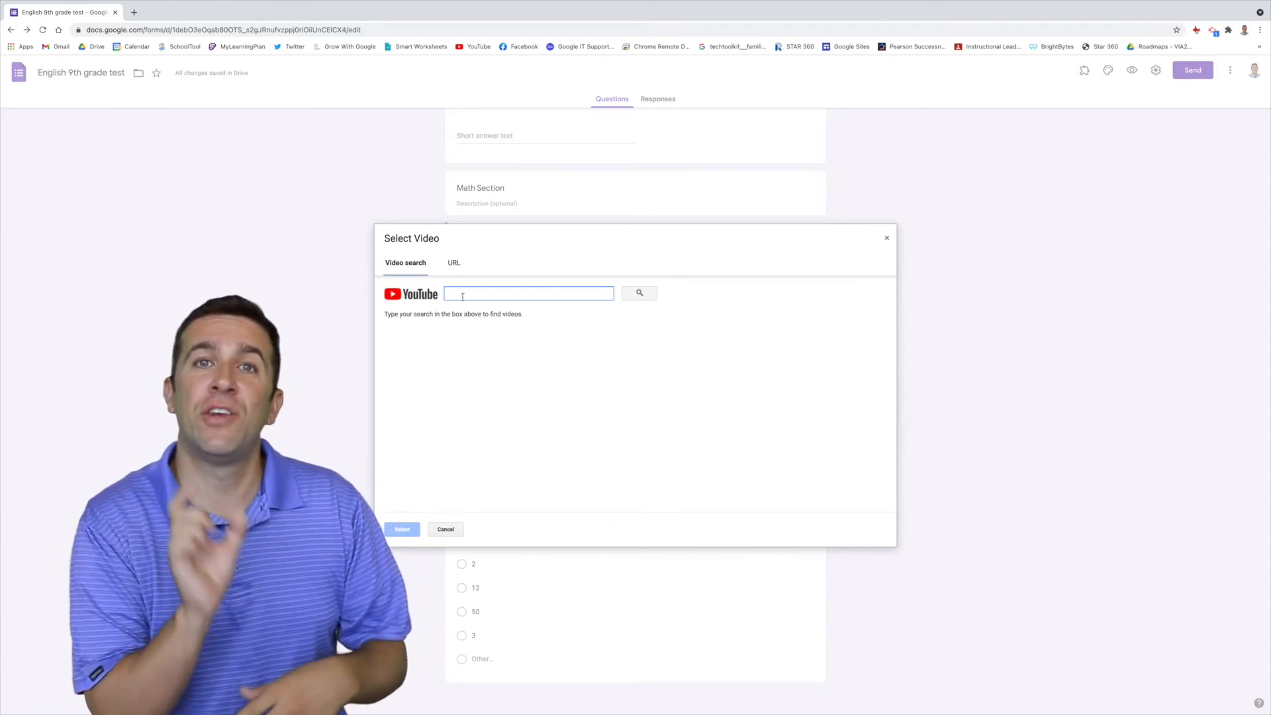
pyautogui.click(453, 263)
pyautogui.click(405, 263)
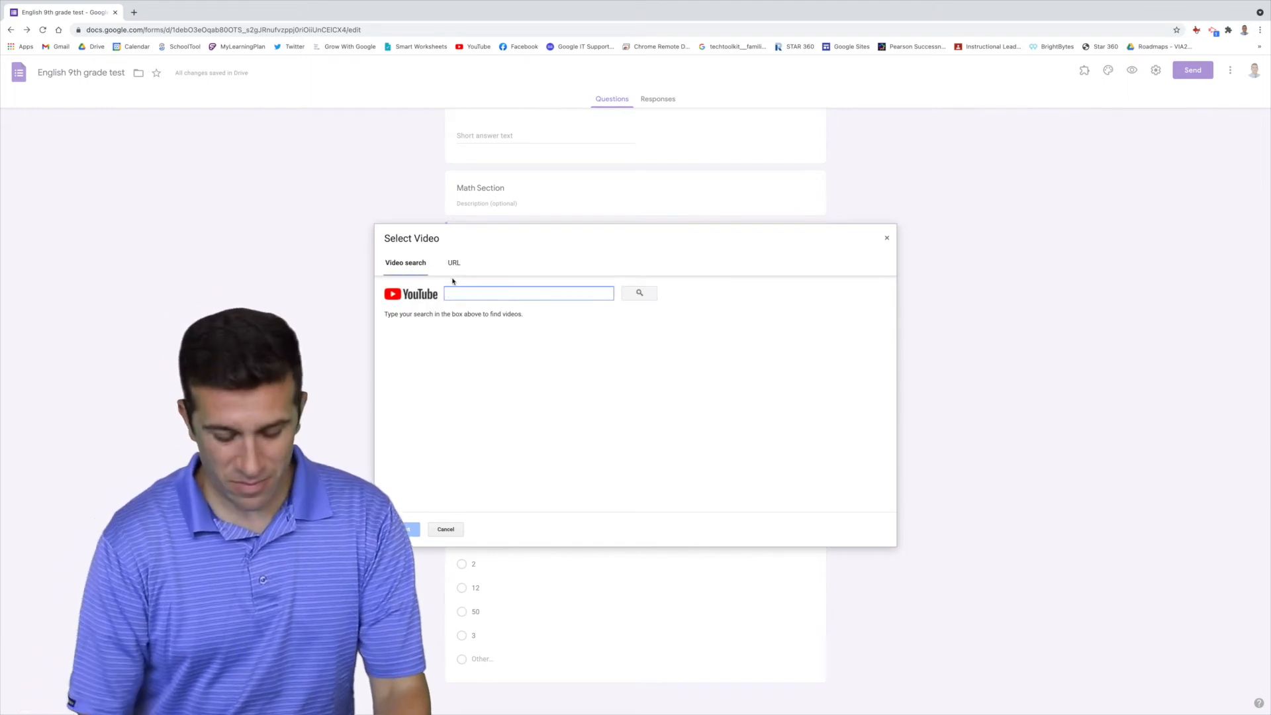
pyautogui.write('mr vacca google')
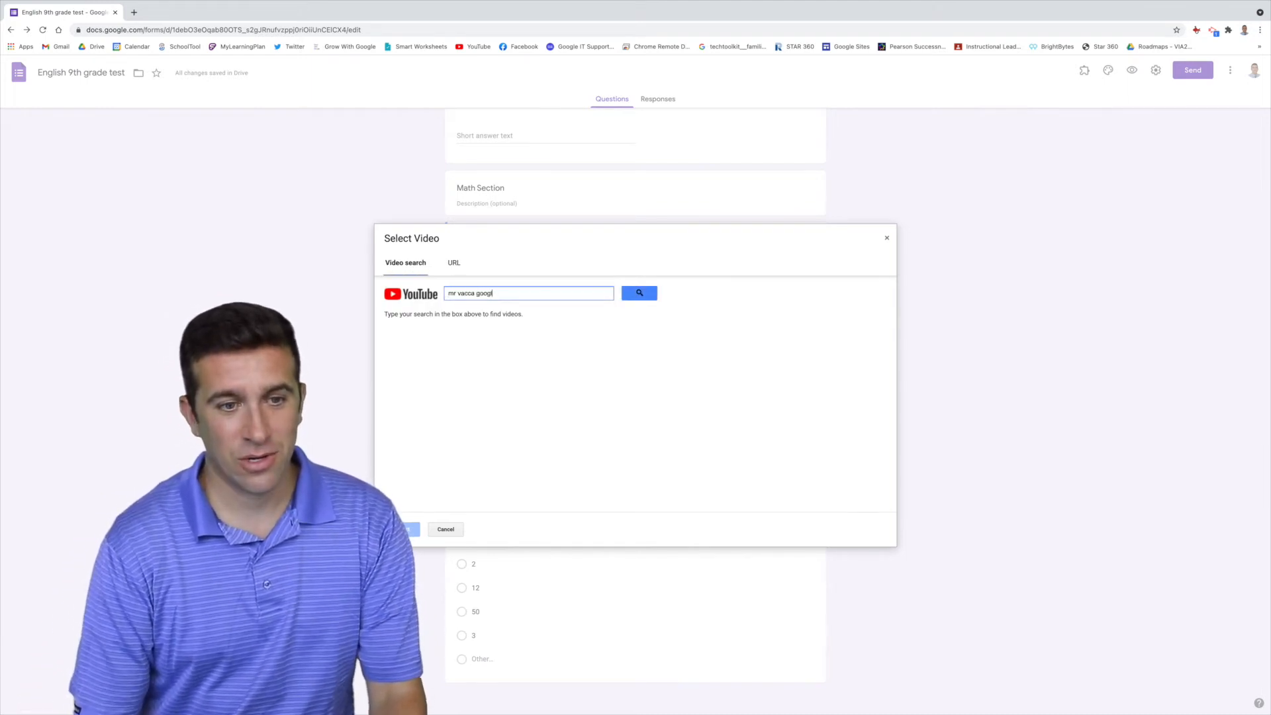
pyautogui.press('Return')
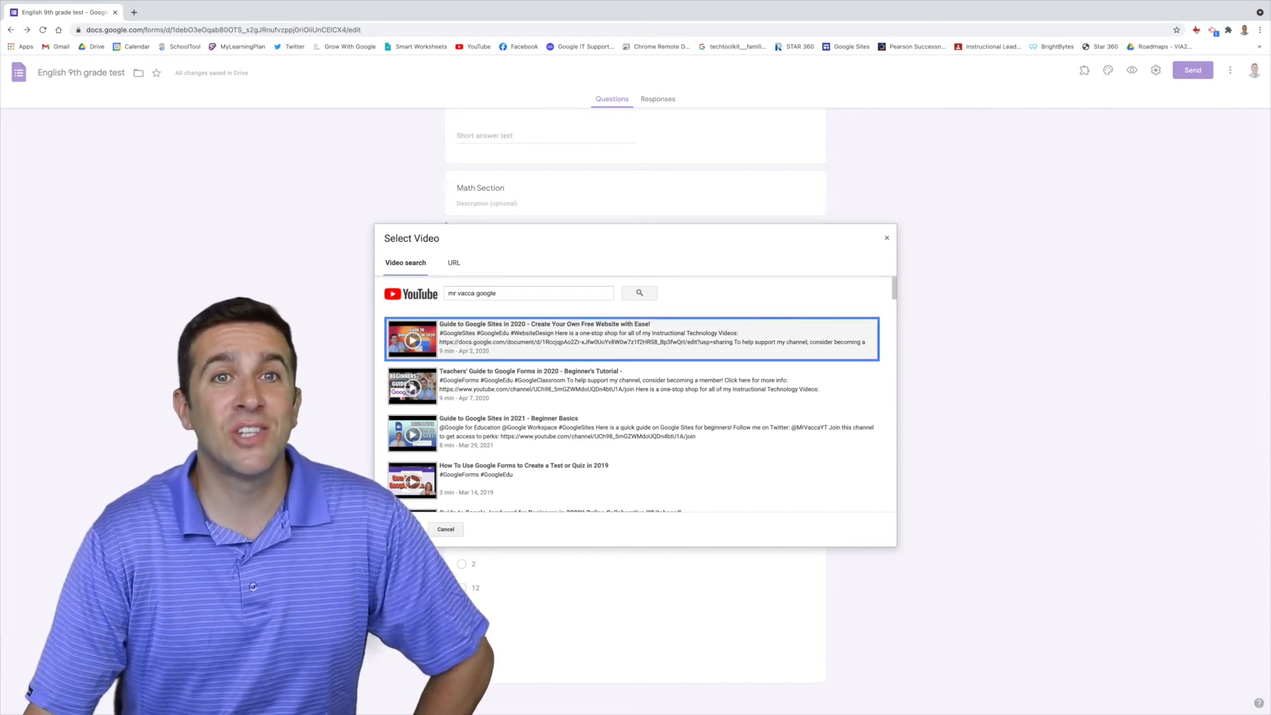
pyautogui.click(402, 529)
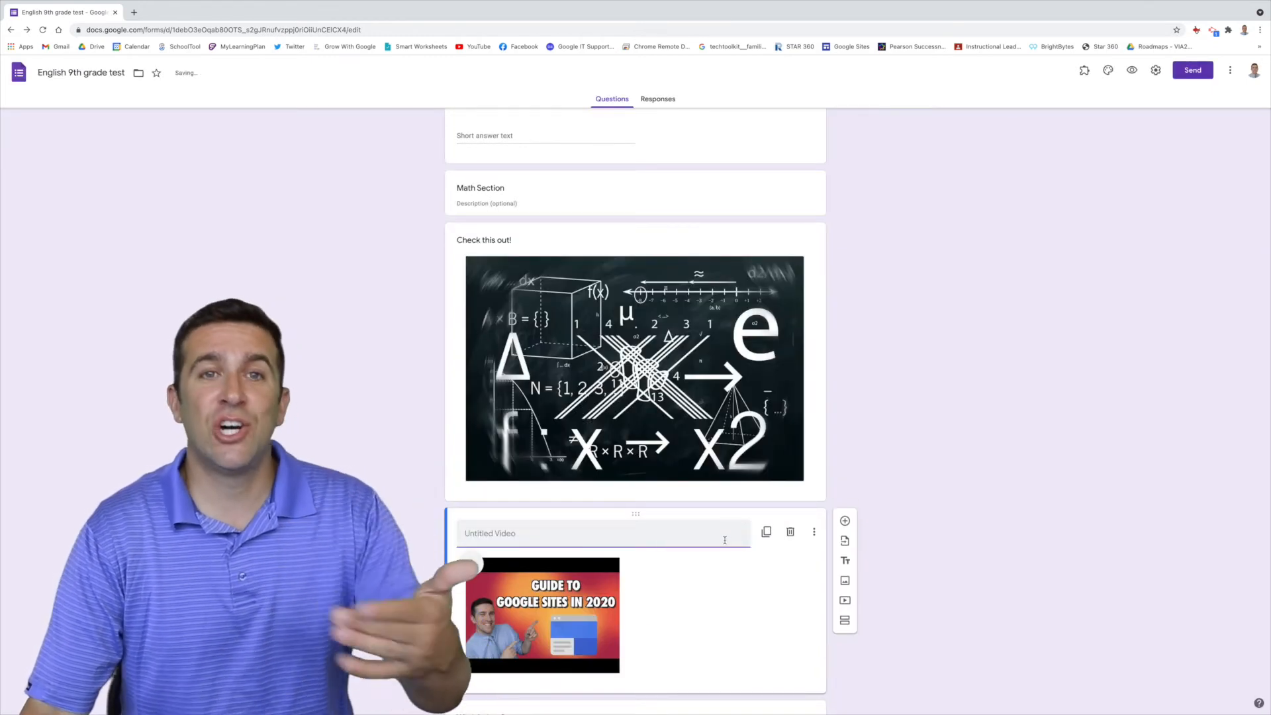
# Move the "What is 2 + 1?" question above the video block and title the video "MR V".
pyautogui.scroll(-3, 723, 523)
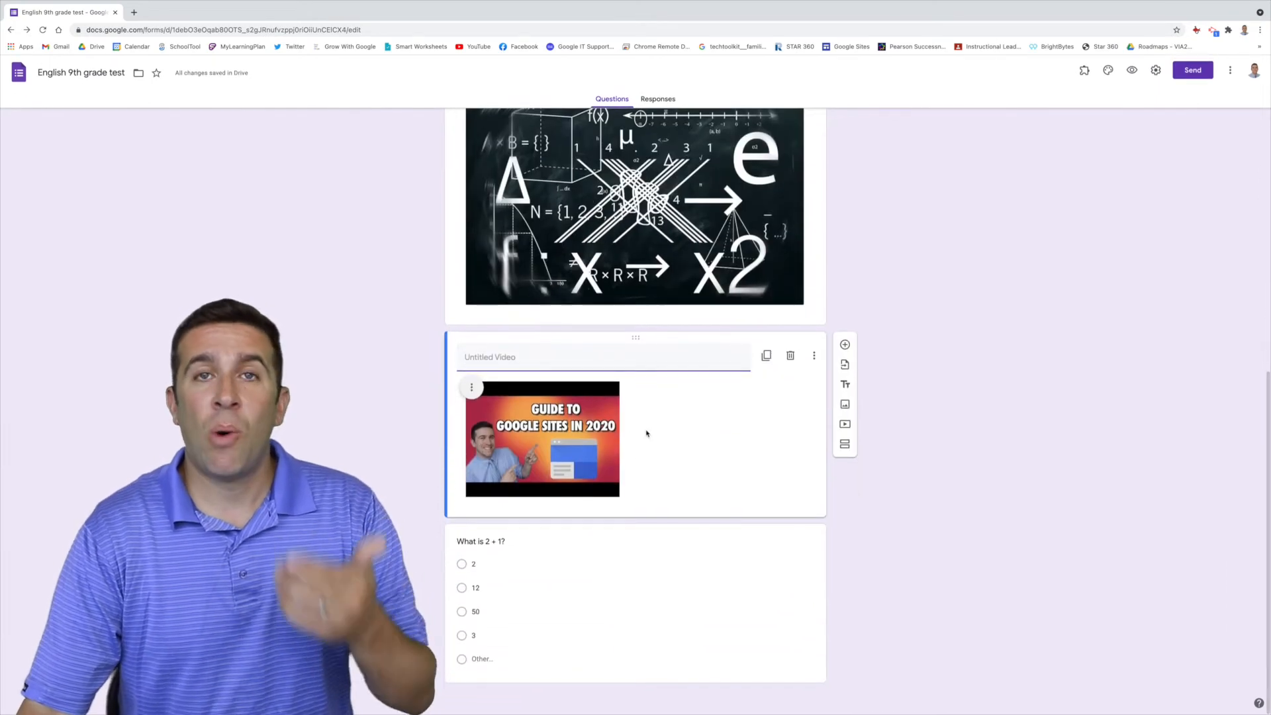
pyautogui.moveTo(635, 339); pyautogui.dragTo(742, 629)
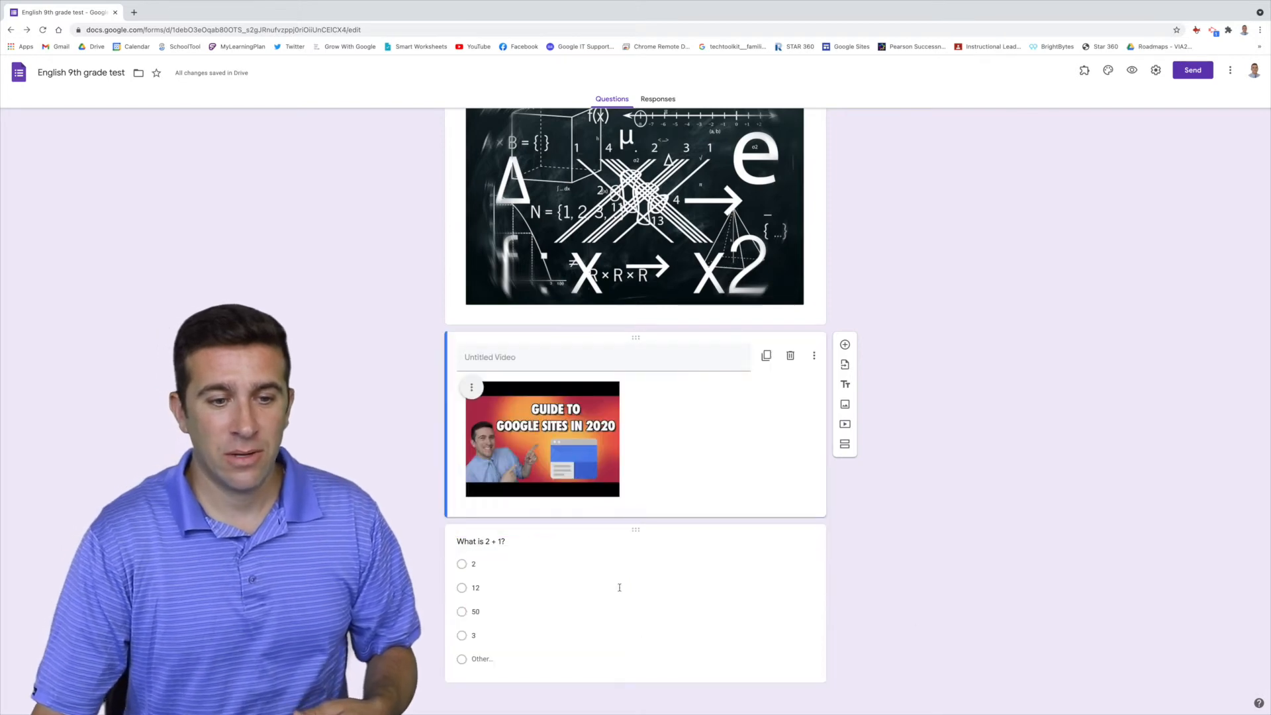
pyautogui.moveTo(636, 530); pyautogui.dragTo(629, 419)
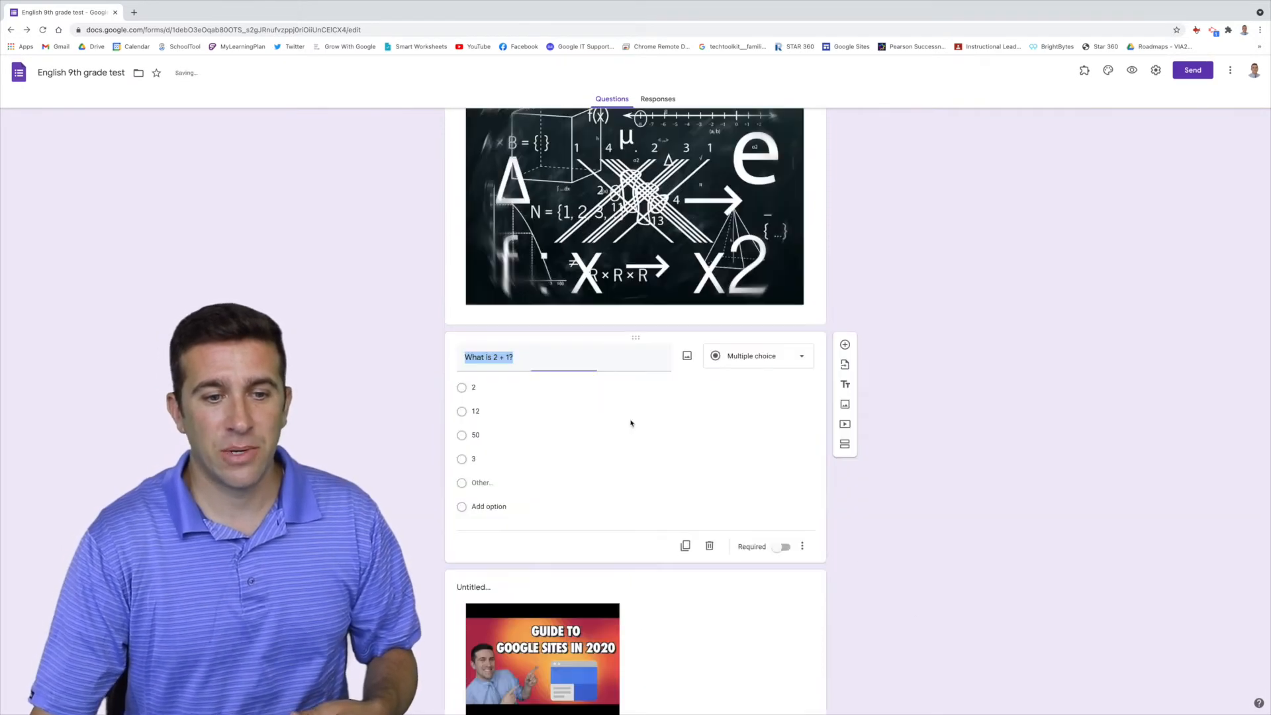
pyautogui.click(498, 533)
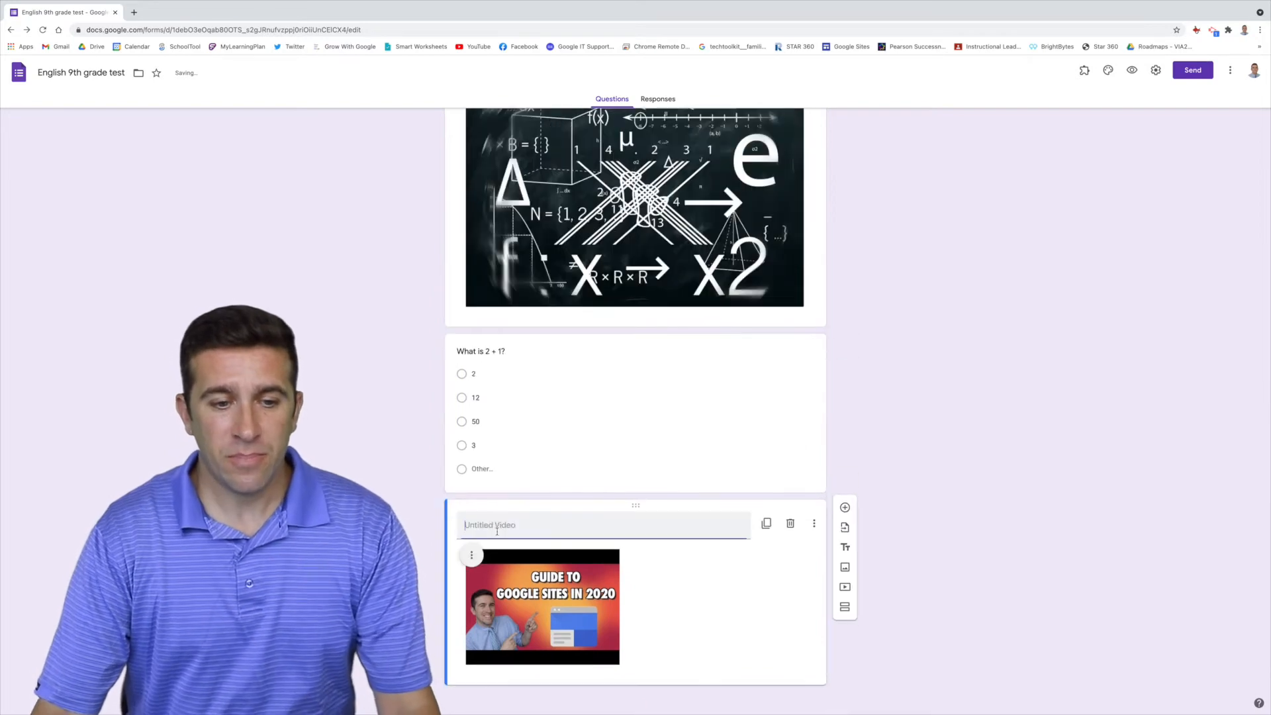
pyautogui.write('MR V')
pyautogui.click(769, 587)
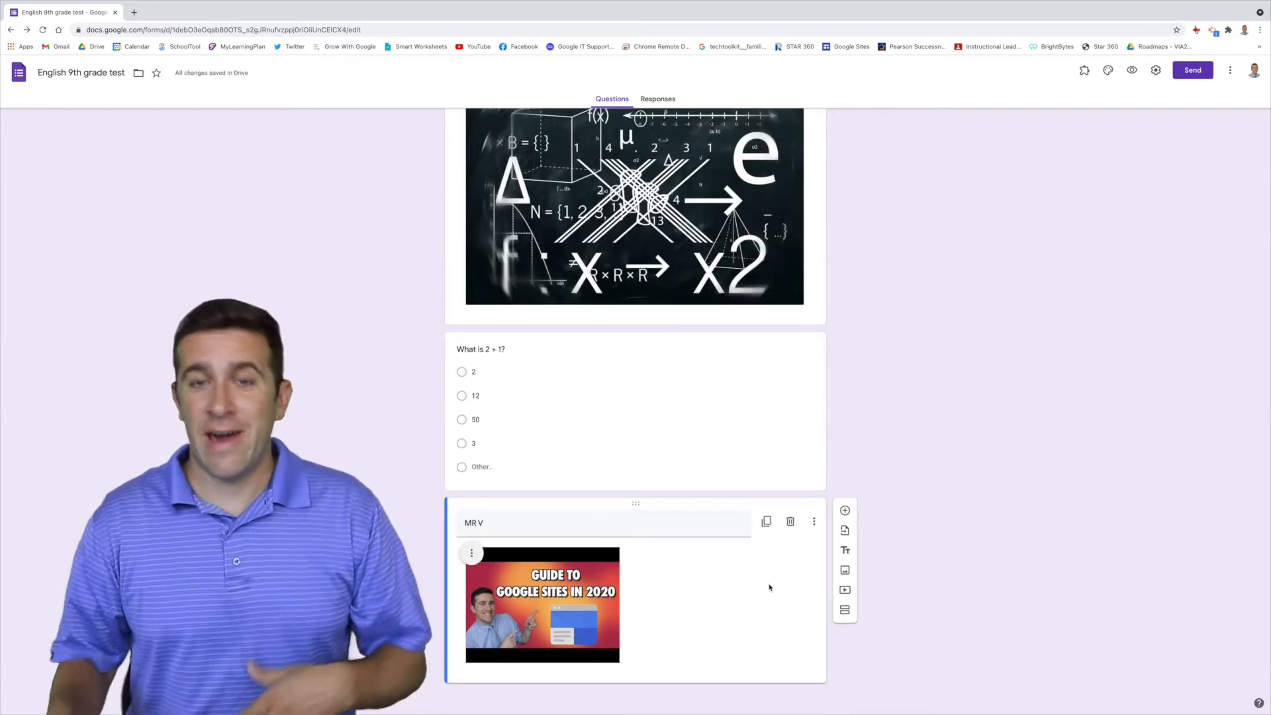
# Add a linear scale question below the video with the text "Rate this video".
pyautogui.click(844, 510)
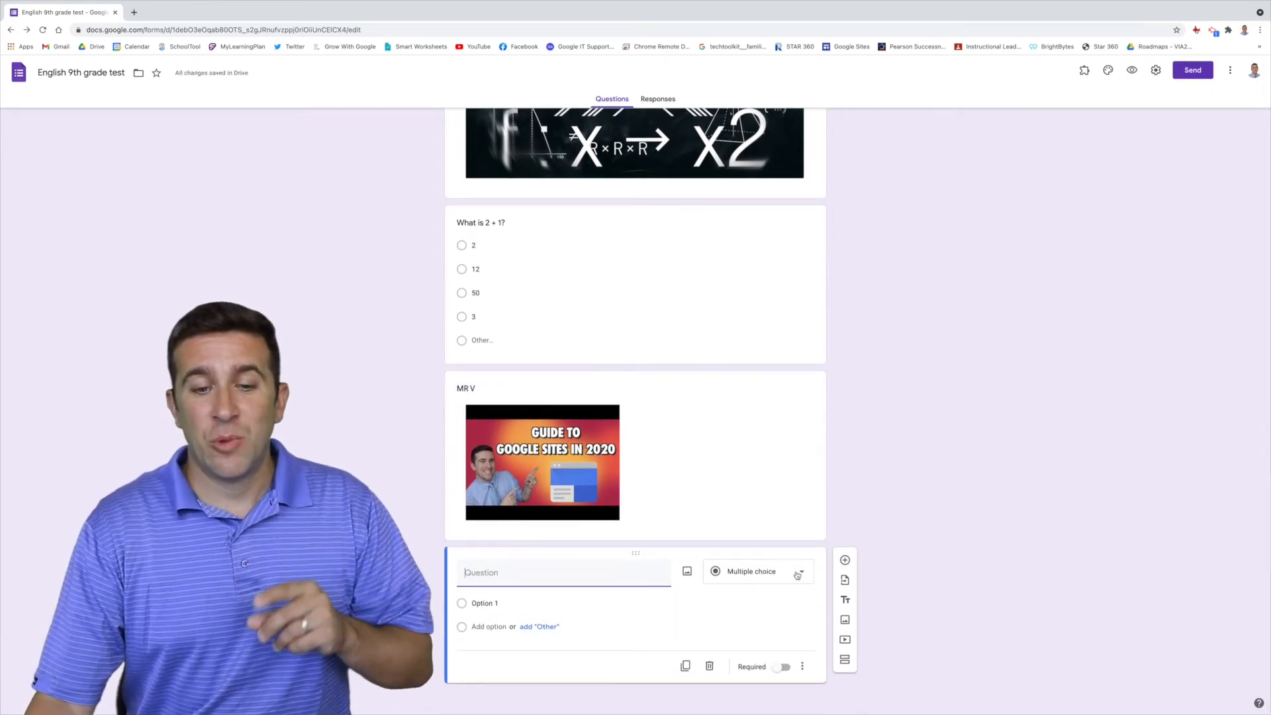
pyautogui.click(796, 574)
pyautogui.click(753, 573)
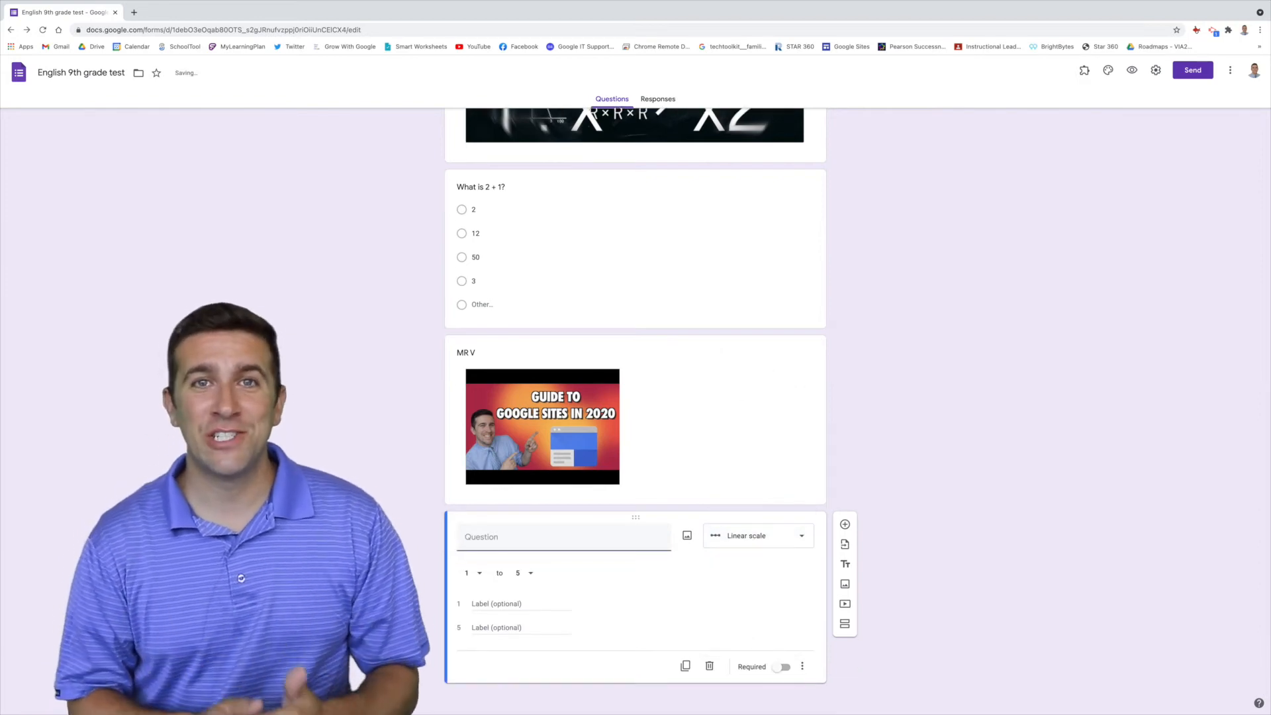
pyautogui.write('Rate this video')
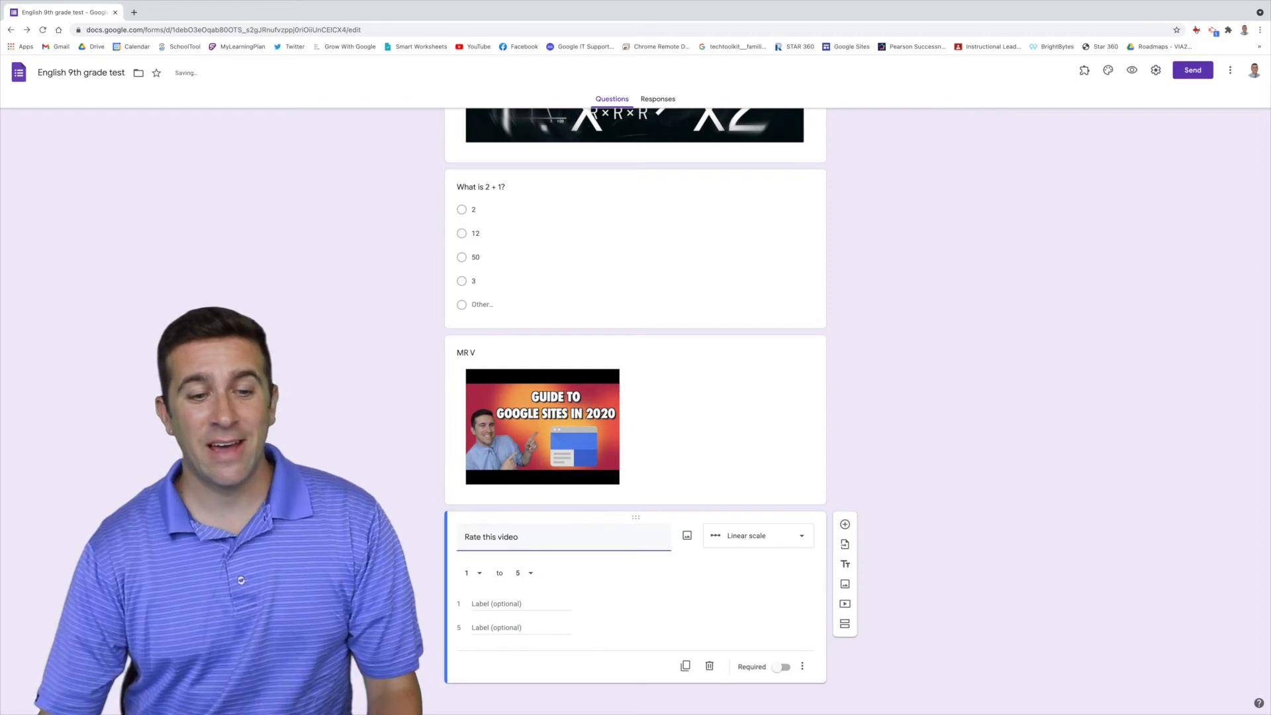
# Set the "Rate this video" scale to 1 to 10, label the ends "Horrible" and "COOLEST EVER", and make the question required.
pyautogui.click(530, 573)
pyautogui.click(520, 675)
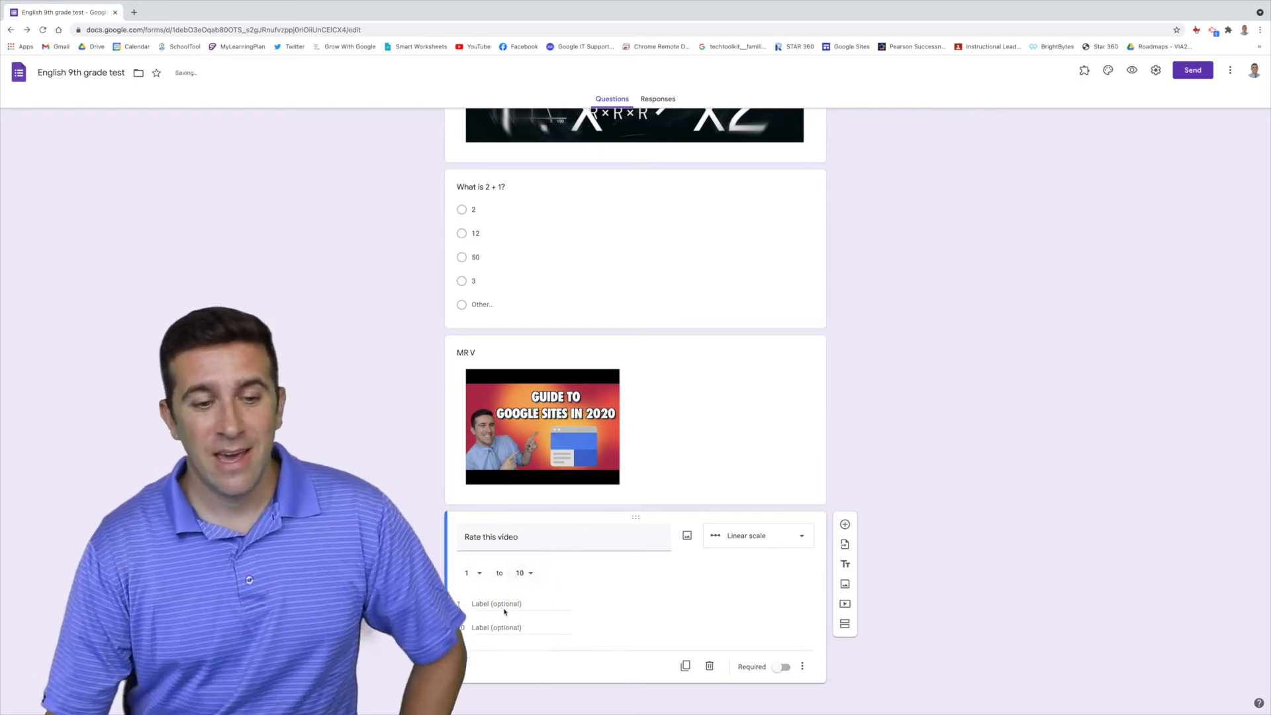
pyautogui.click(482, 603)
pyautogui.write('Horrible')
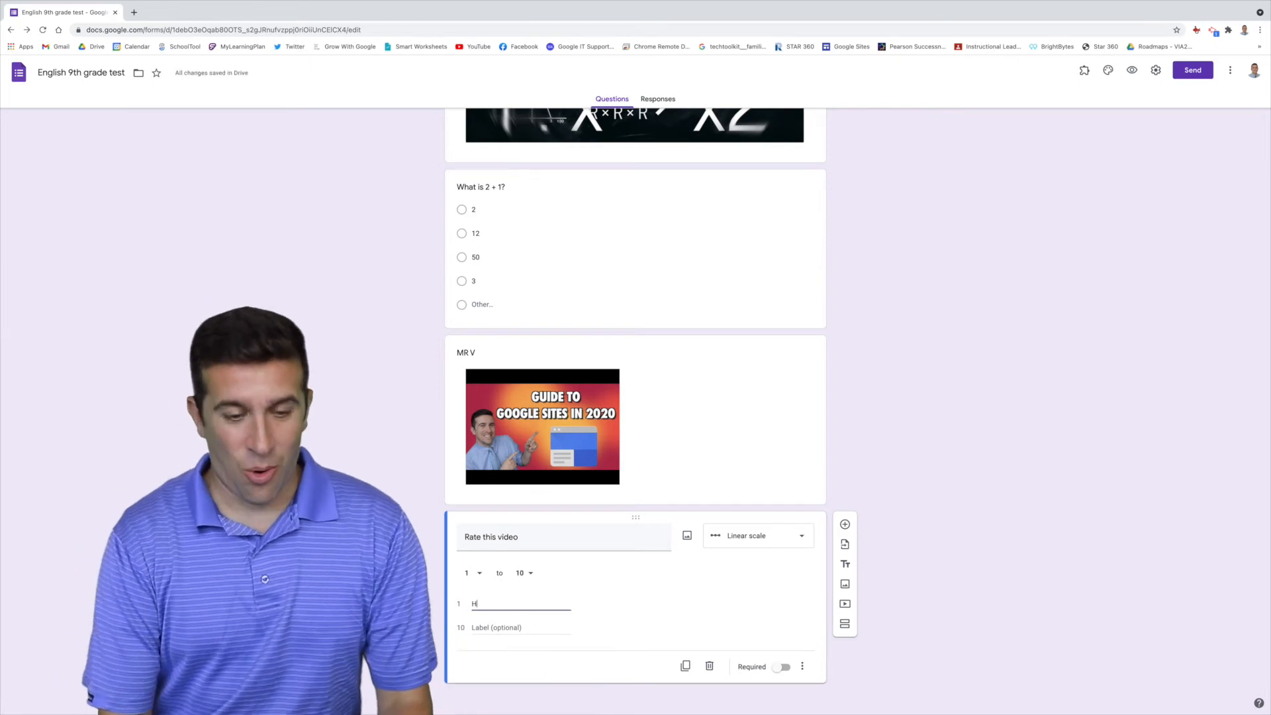
pyautogui.click(534, 625)
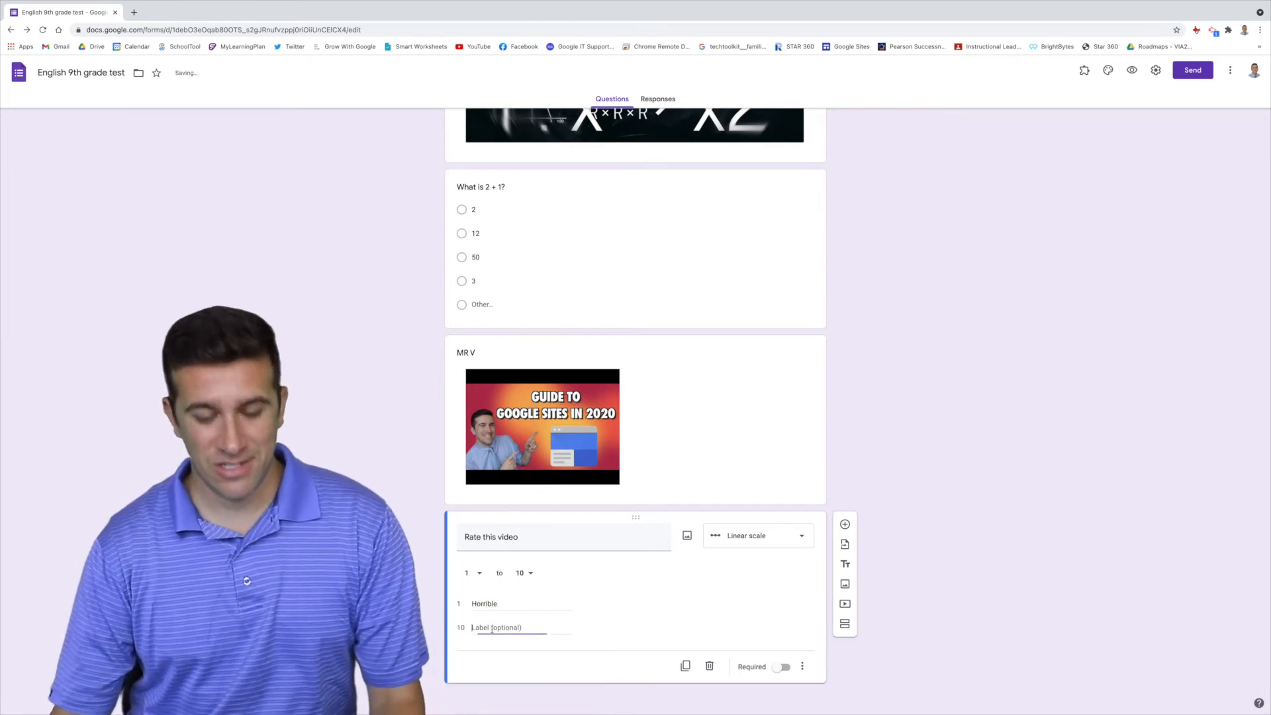
pyautogui.write('COOLEST EVER')
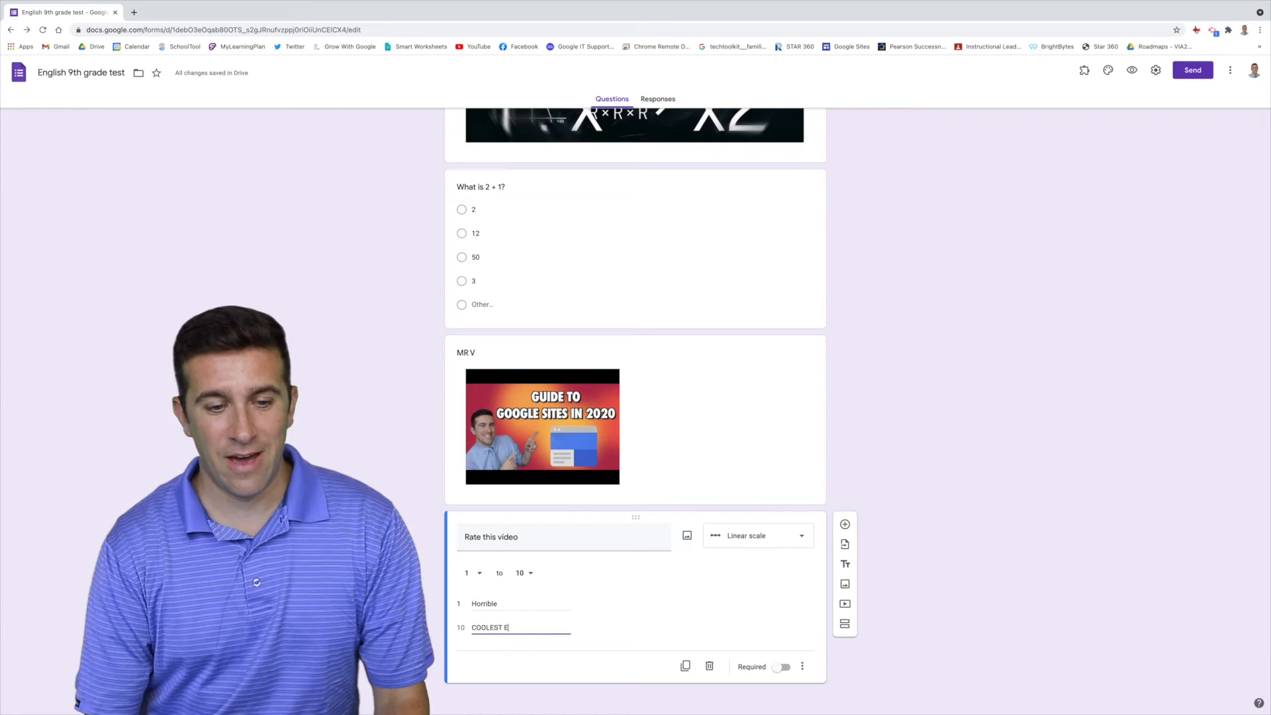
pyautogui.click(782, 666)
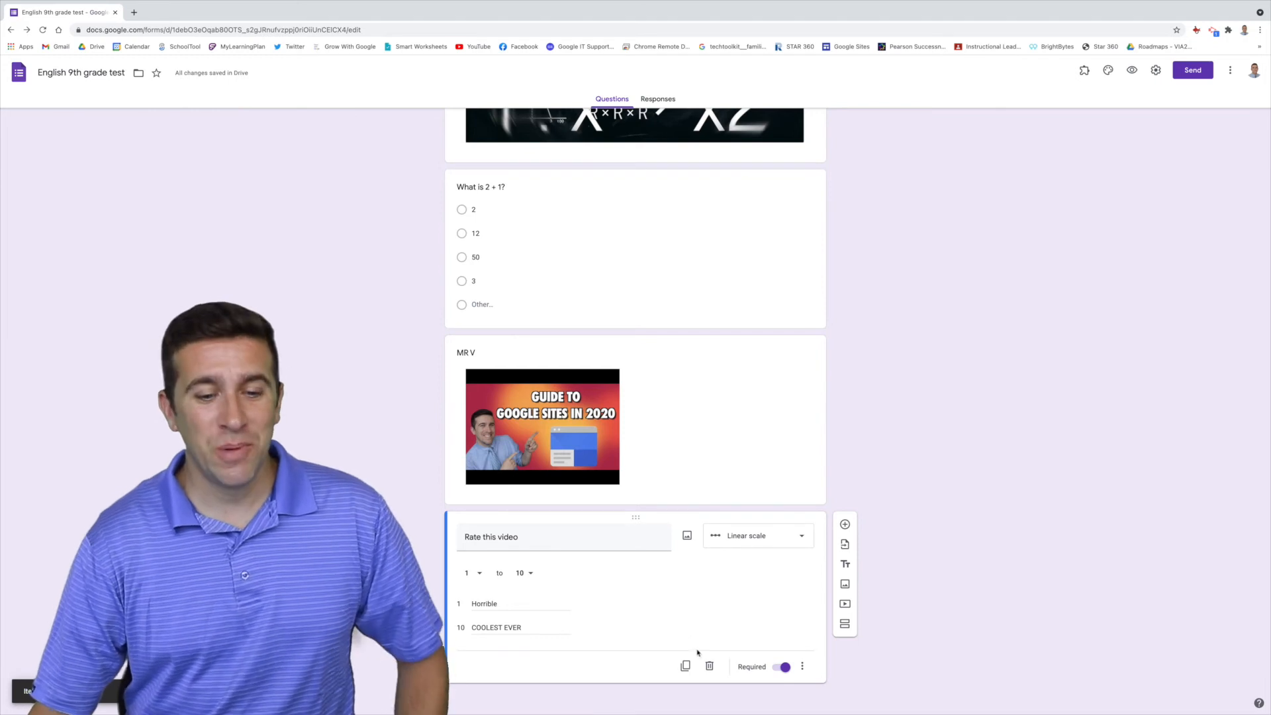
# Duplicate the "Rate this video" question, clear the copy's question text and delete the copy.
pyautogui.click(685, 665)
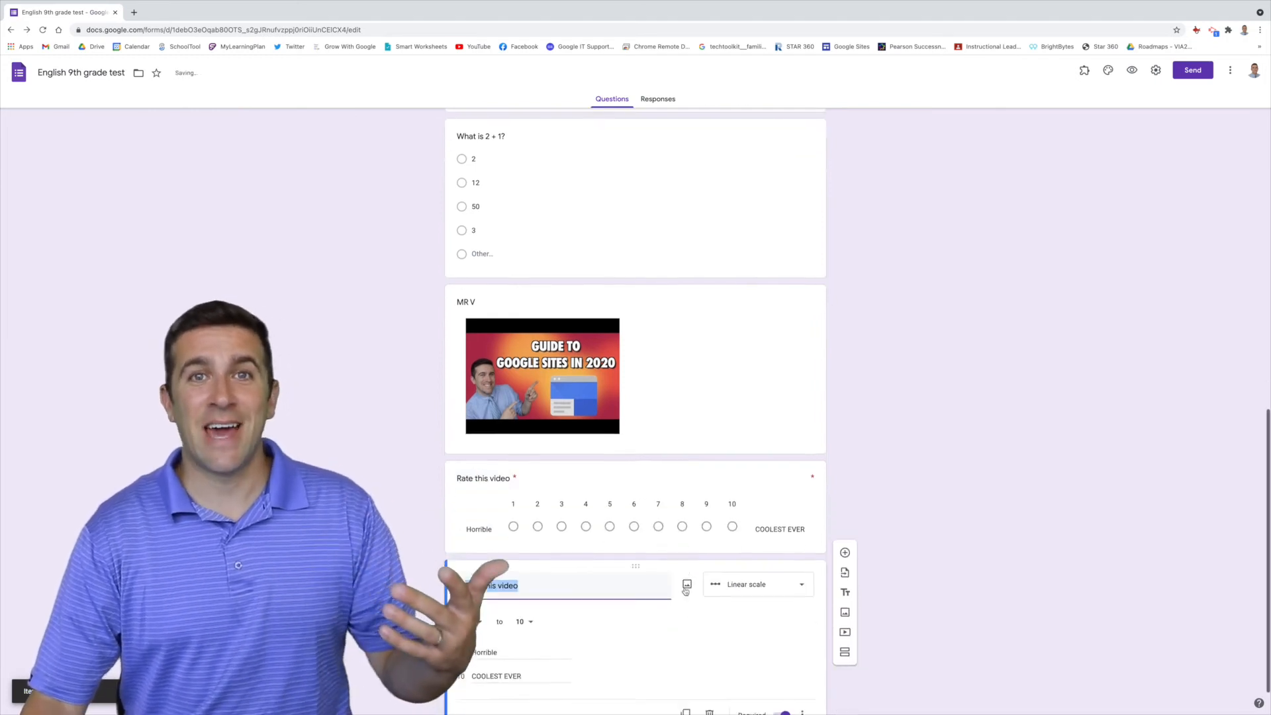
pyautogui.press('BackSpace')
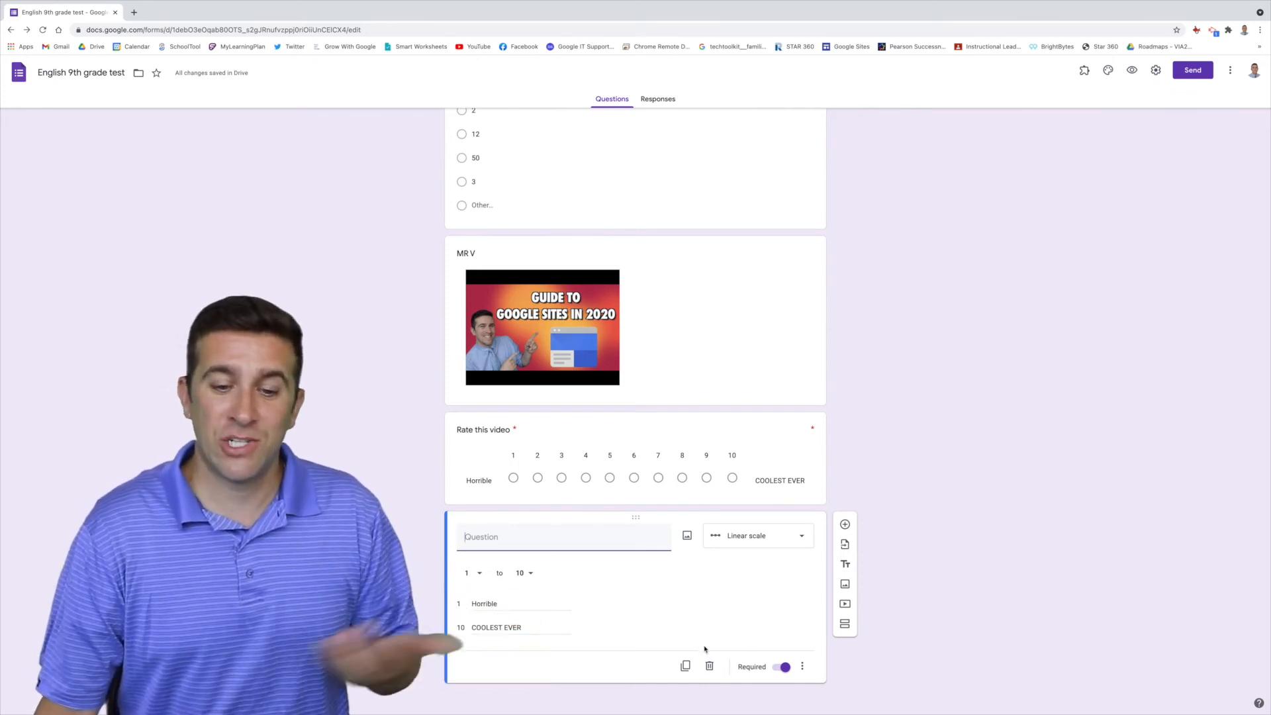
pyautogui.click(709, 667)
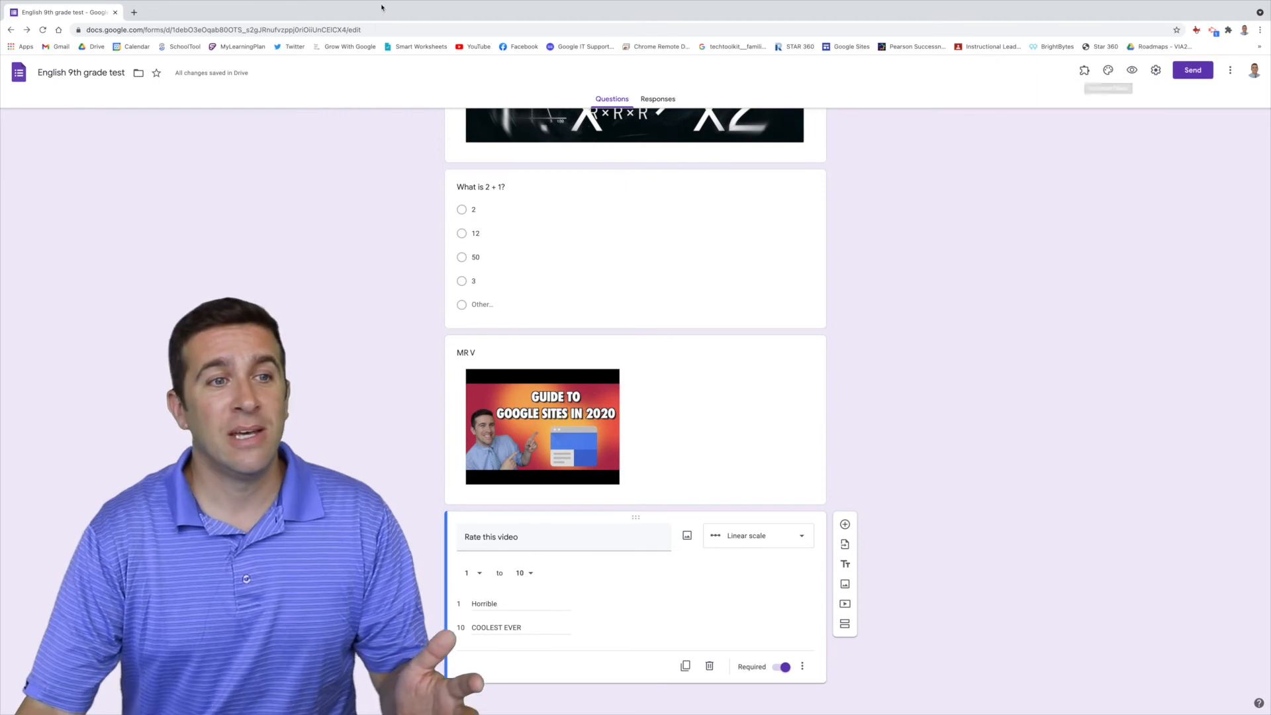
# Switch to Google Classroom in a new browser tab and open the classwork of the ETAG (Educational Technology Advisory Group) class.
pyautogui.click(134, 12)
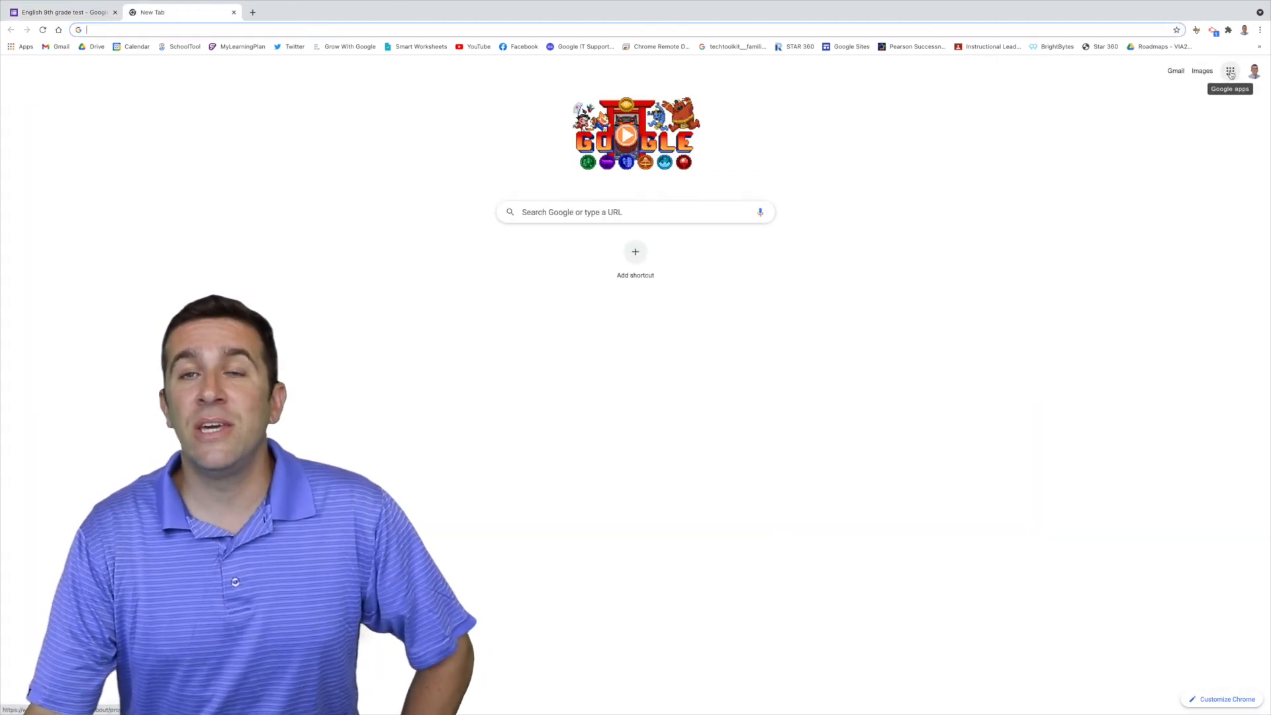
pyautogui.click(1230, 74)
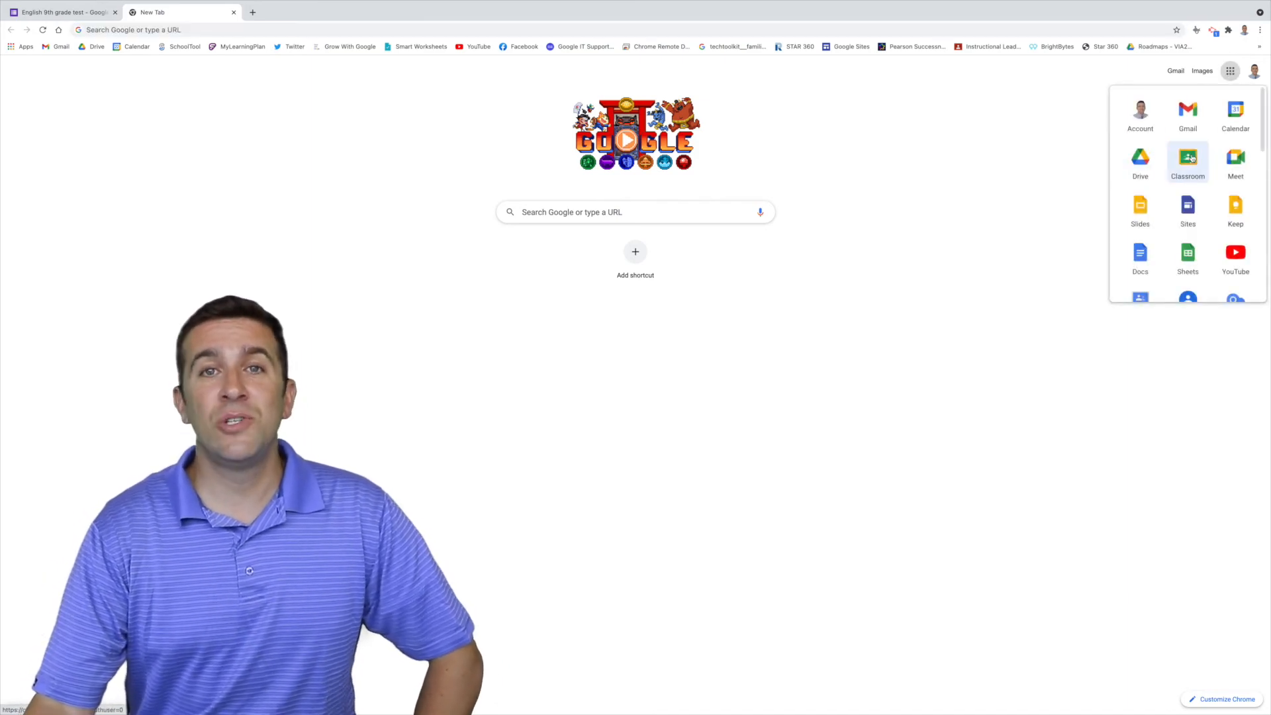
pyautogui.click(1188, 158)
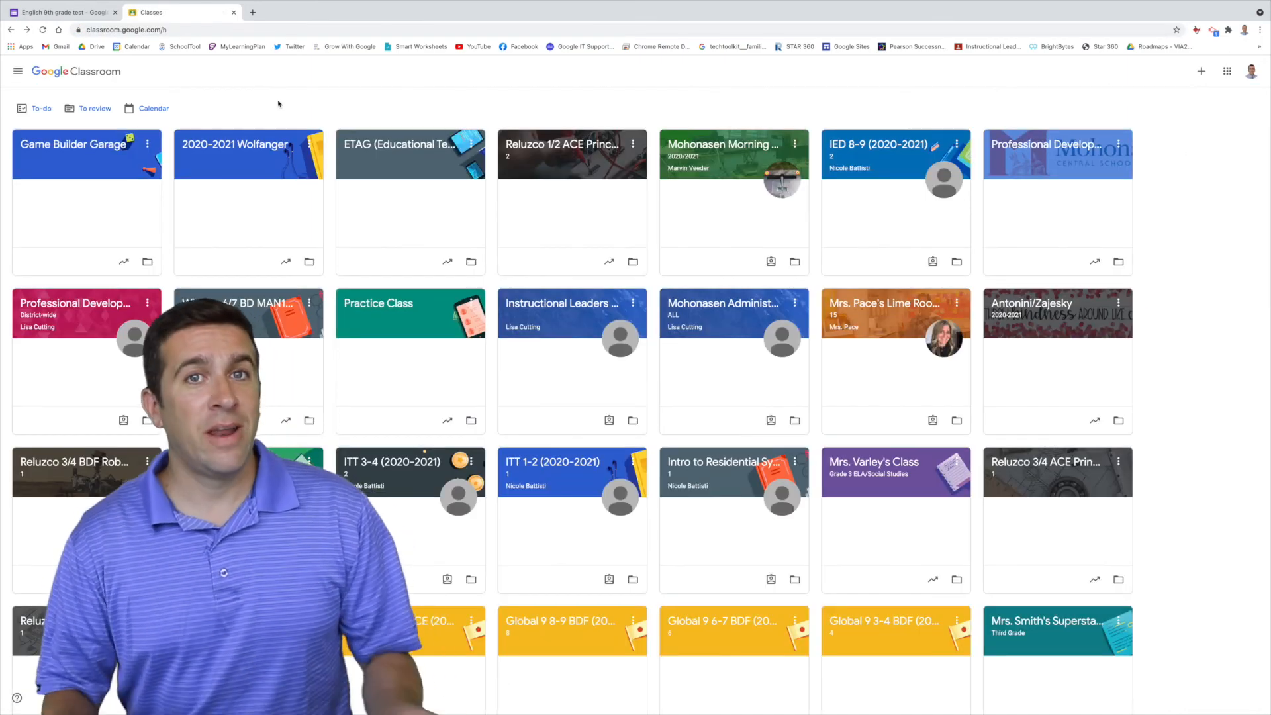
pyautogui.click(431, 143)
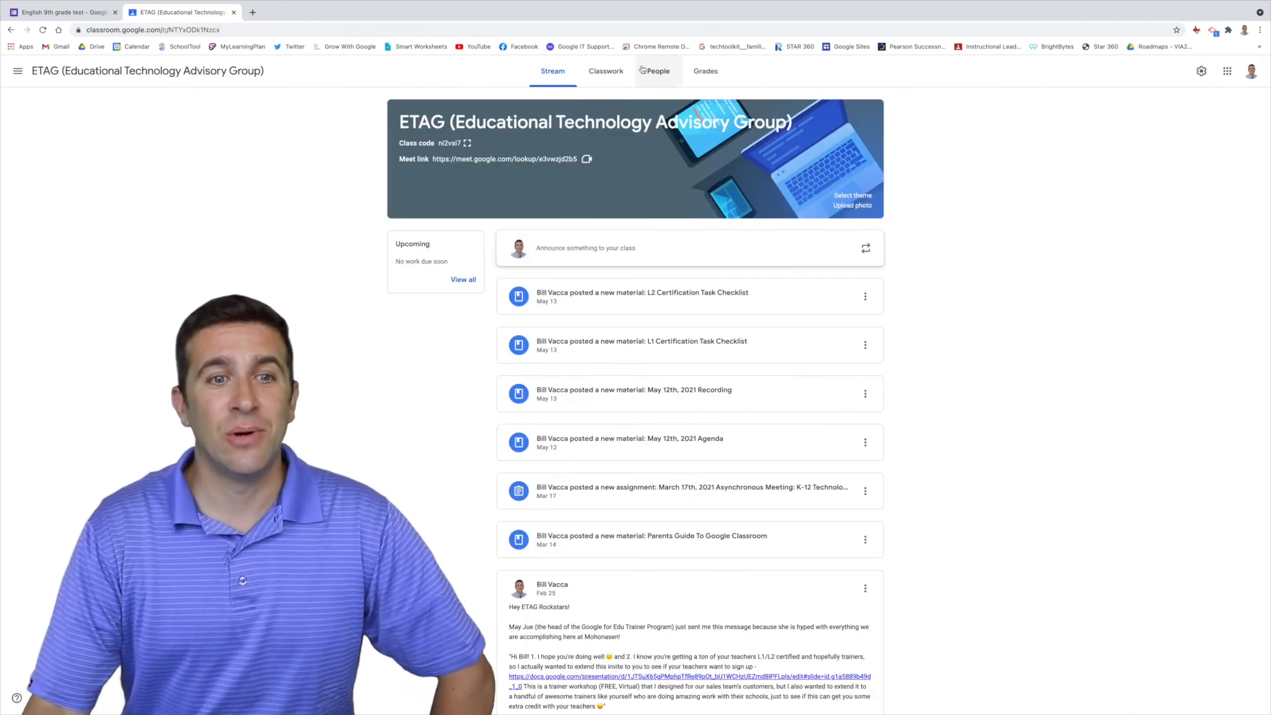
pyautogui.click(605, 74)
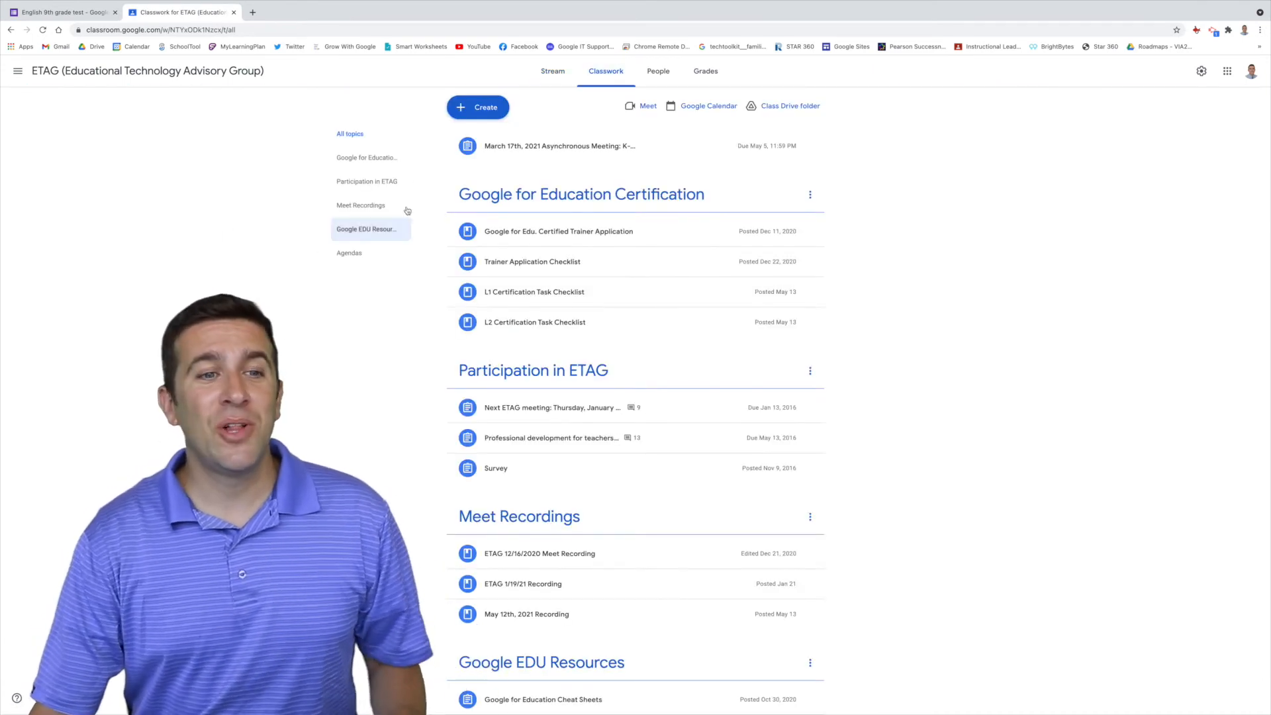
# Create a new assignment in the class with the title "Test!" and no instructions.
pyautogui.click(481, 108)
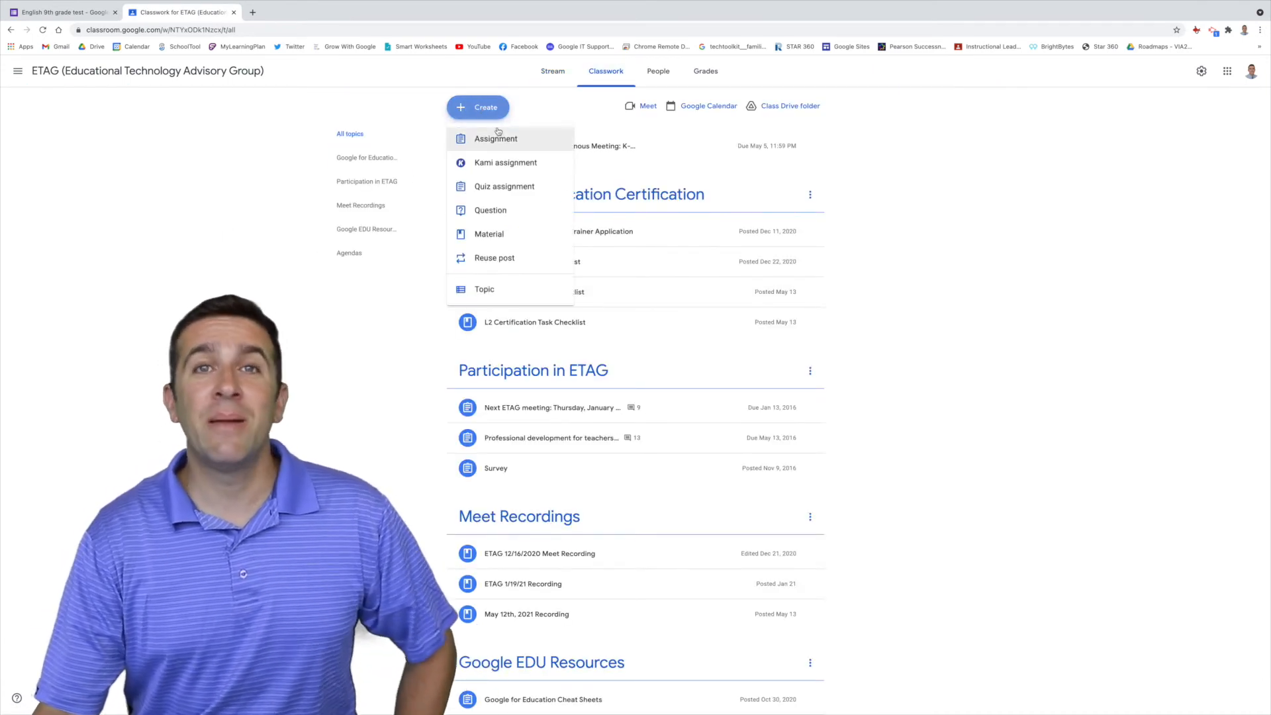
pyautogui.click(496, 140)
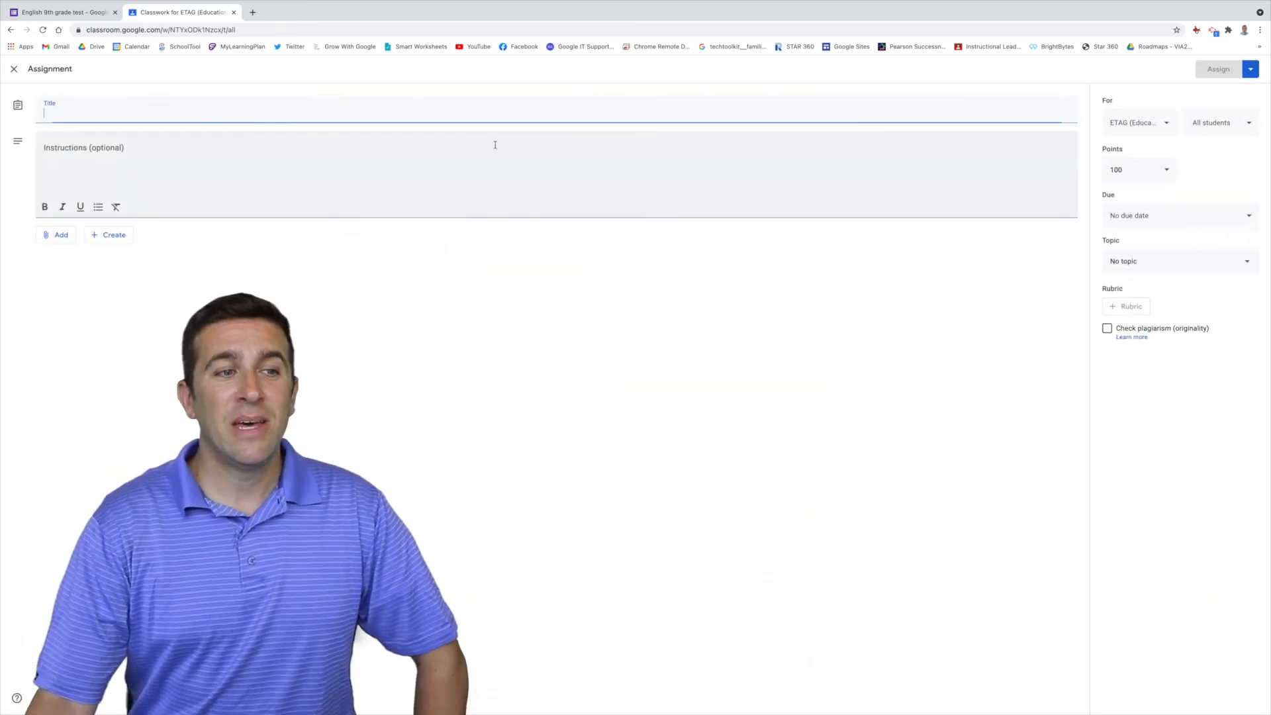
pyautogui.write('Test!')
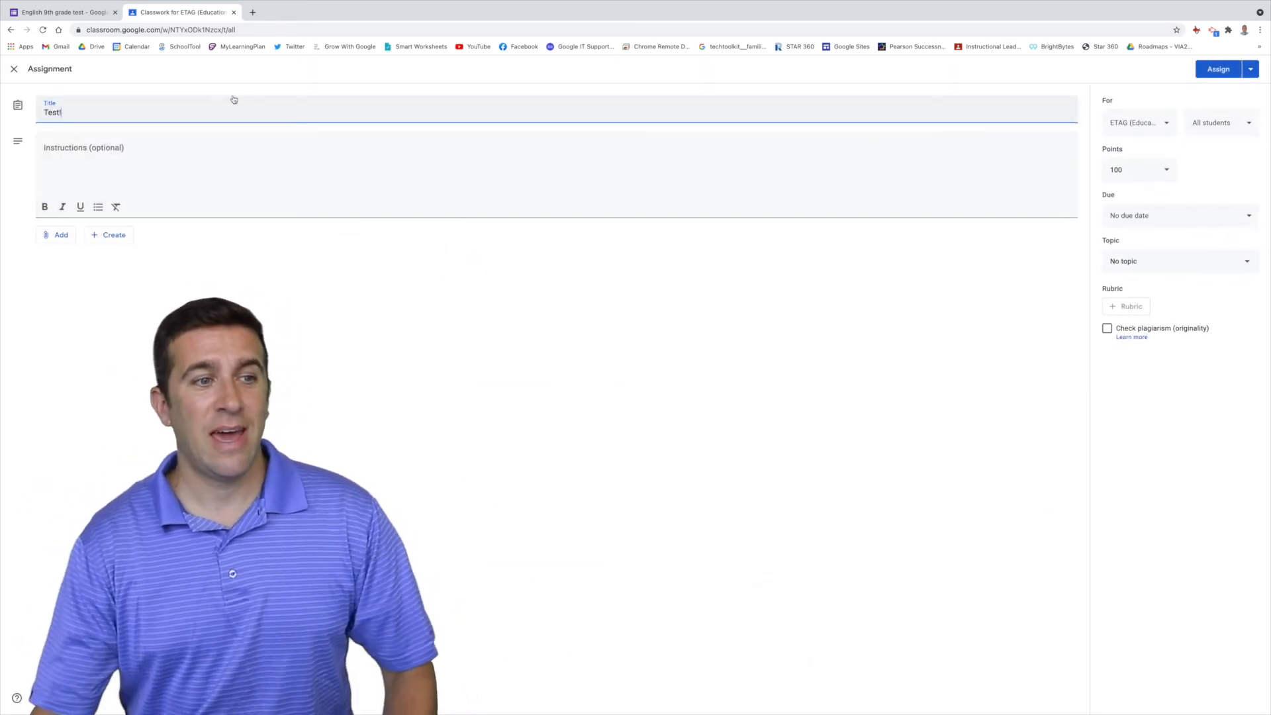
pyautogui.click(154, 188)
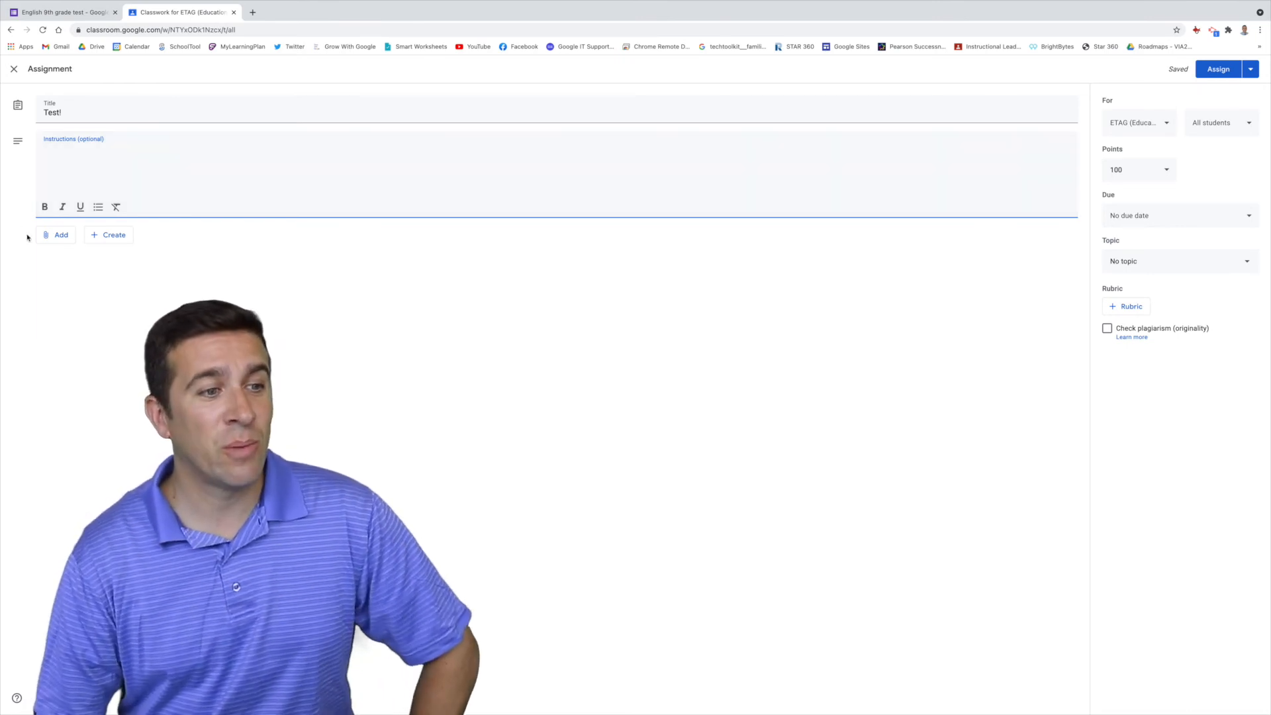
# Attach the "English 9th grade test" form from Google Drive to the assignment.
pyautogui.click(59, 237)
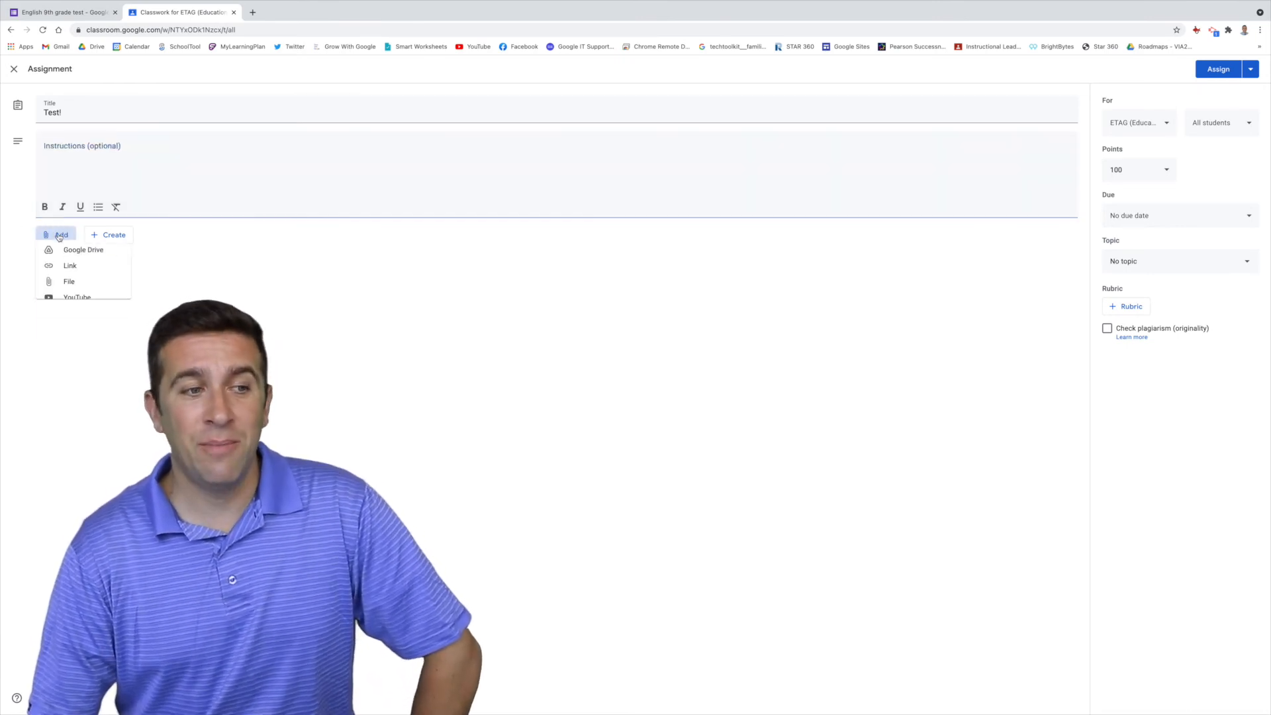
pyautogui.click(80, 258)
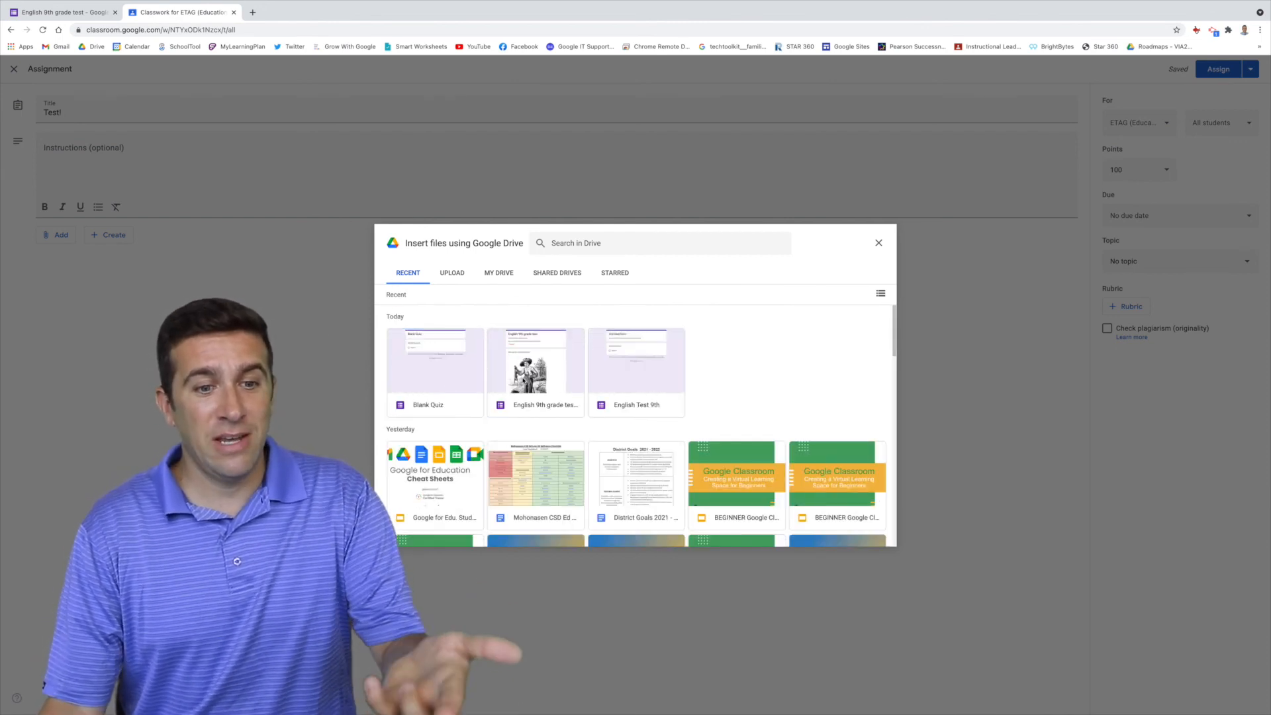
pyautogui.click(529, 379)
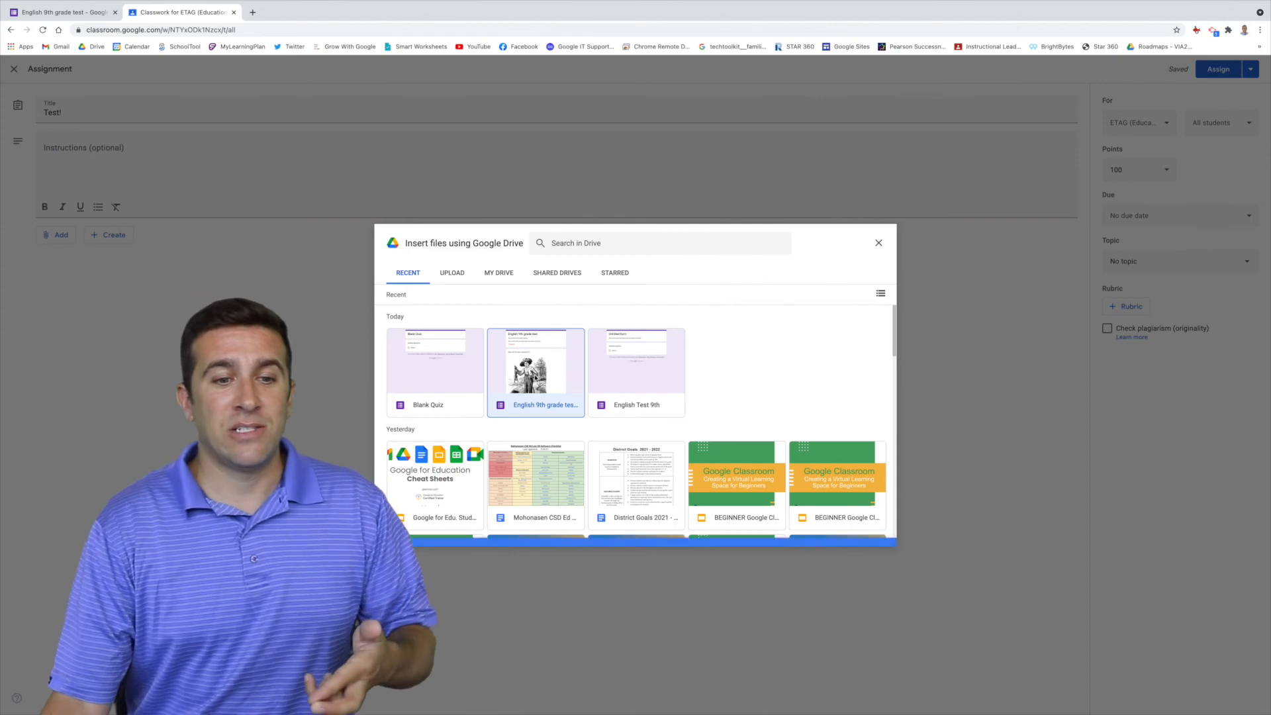
pyautogui.doubleClick(536, 378)
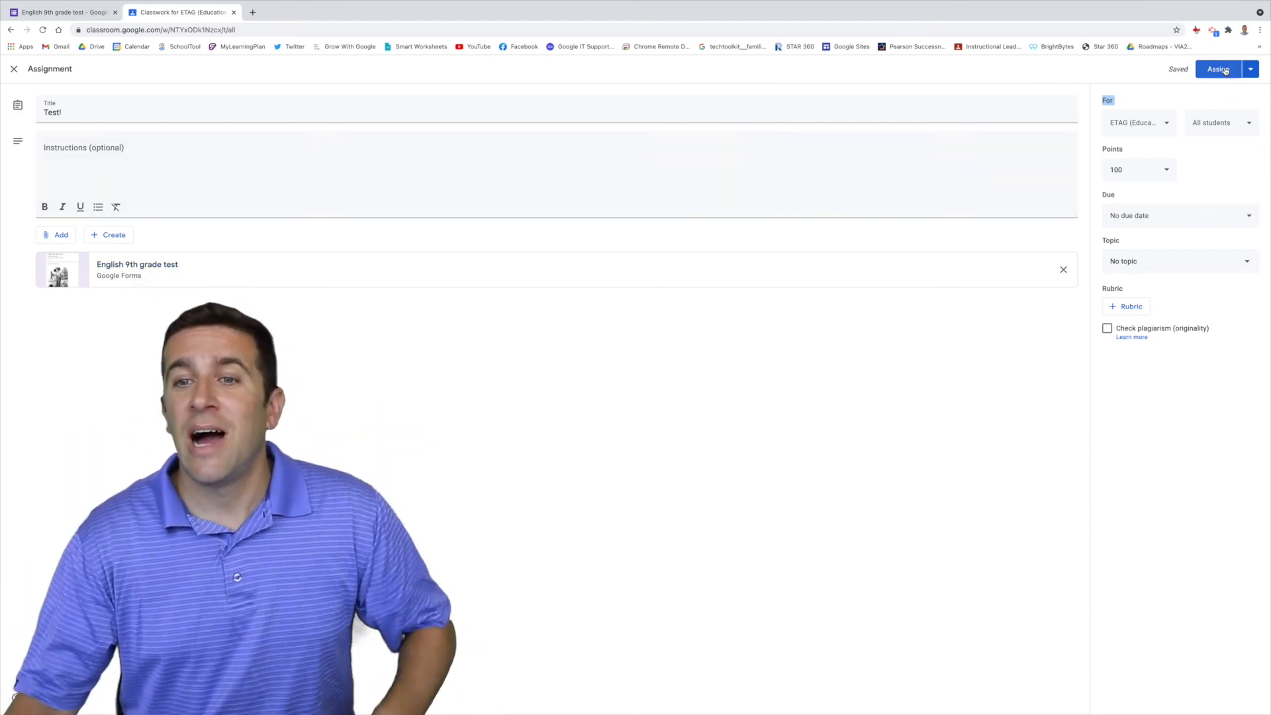
# Check the assignment's due date options without setting a date, and set its points to Ungraded.
pyautogui.click(1245, 216)
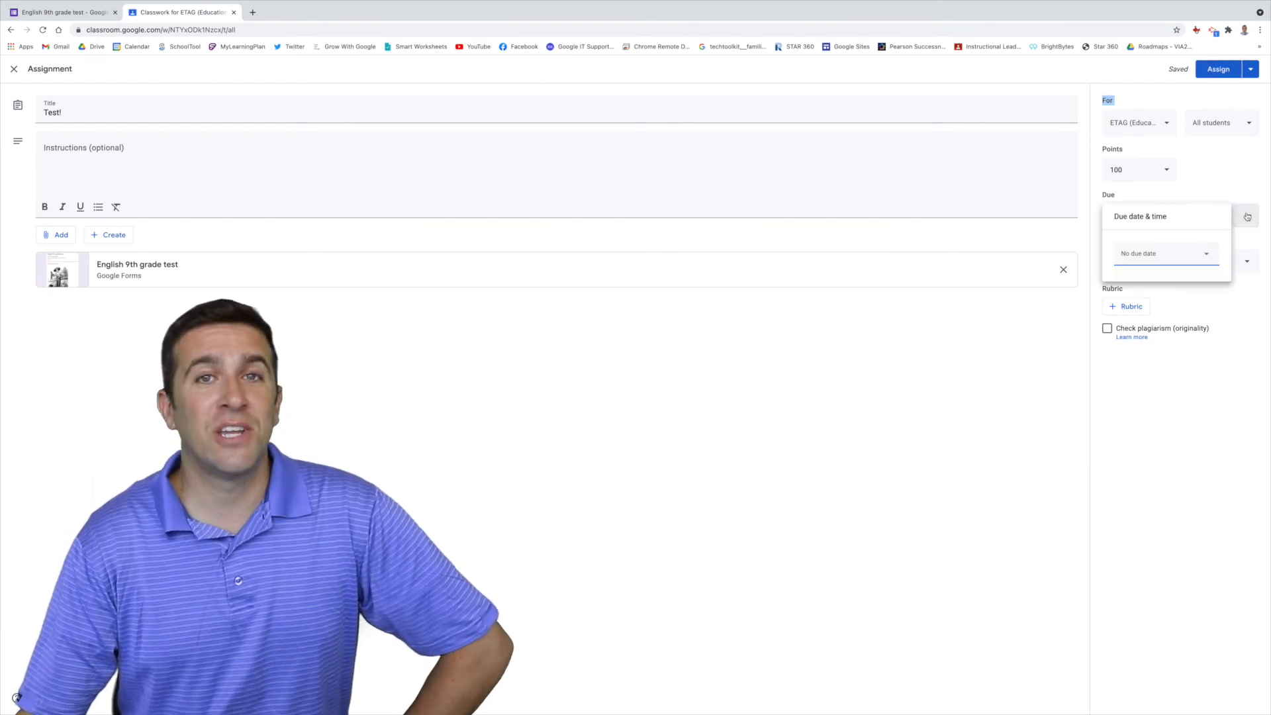
pyautogui.click(1165, 171)
pyautogui.click(1125, 193)
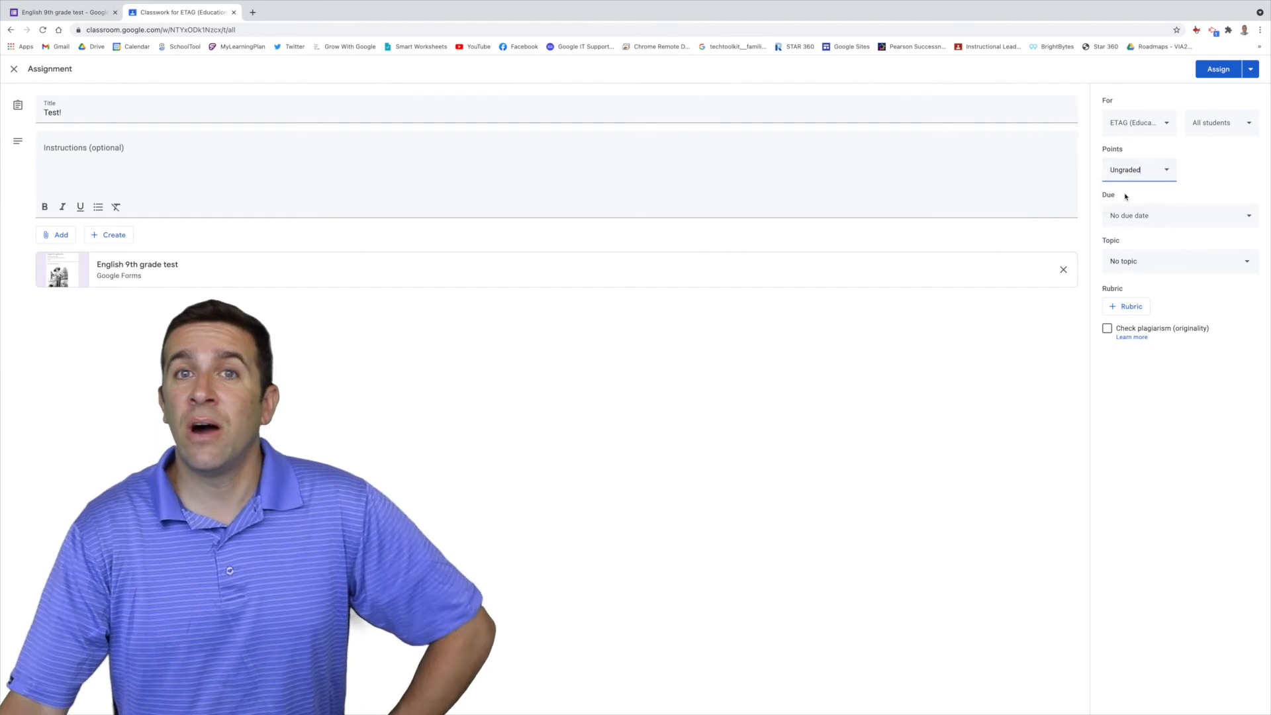